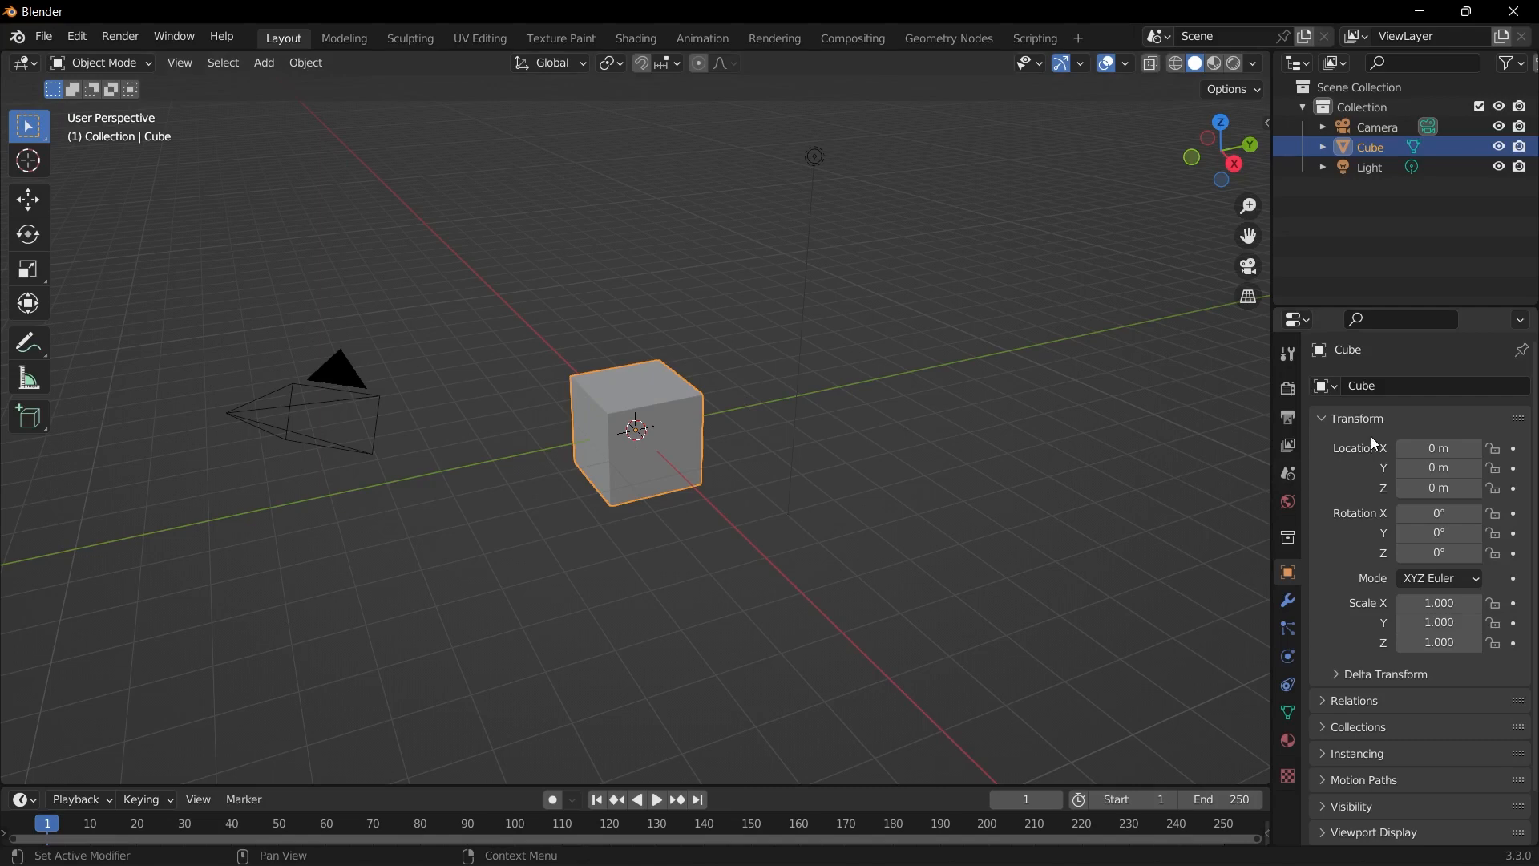
Step: Rename the cube's material to Tami Material
{"action": "left_click", "coordinate": [1287, 741]}
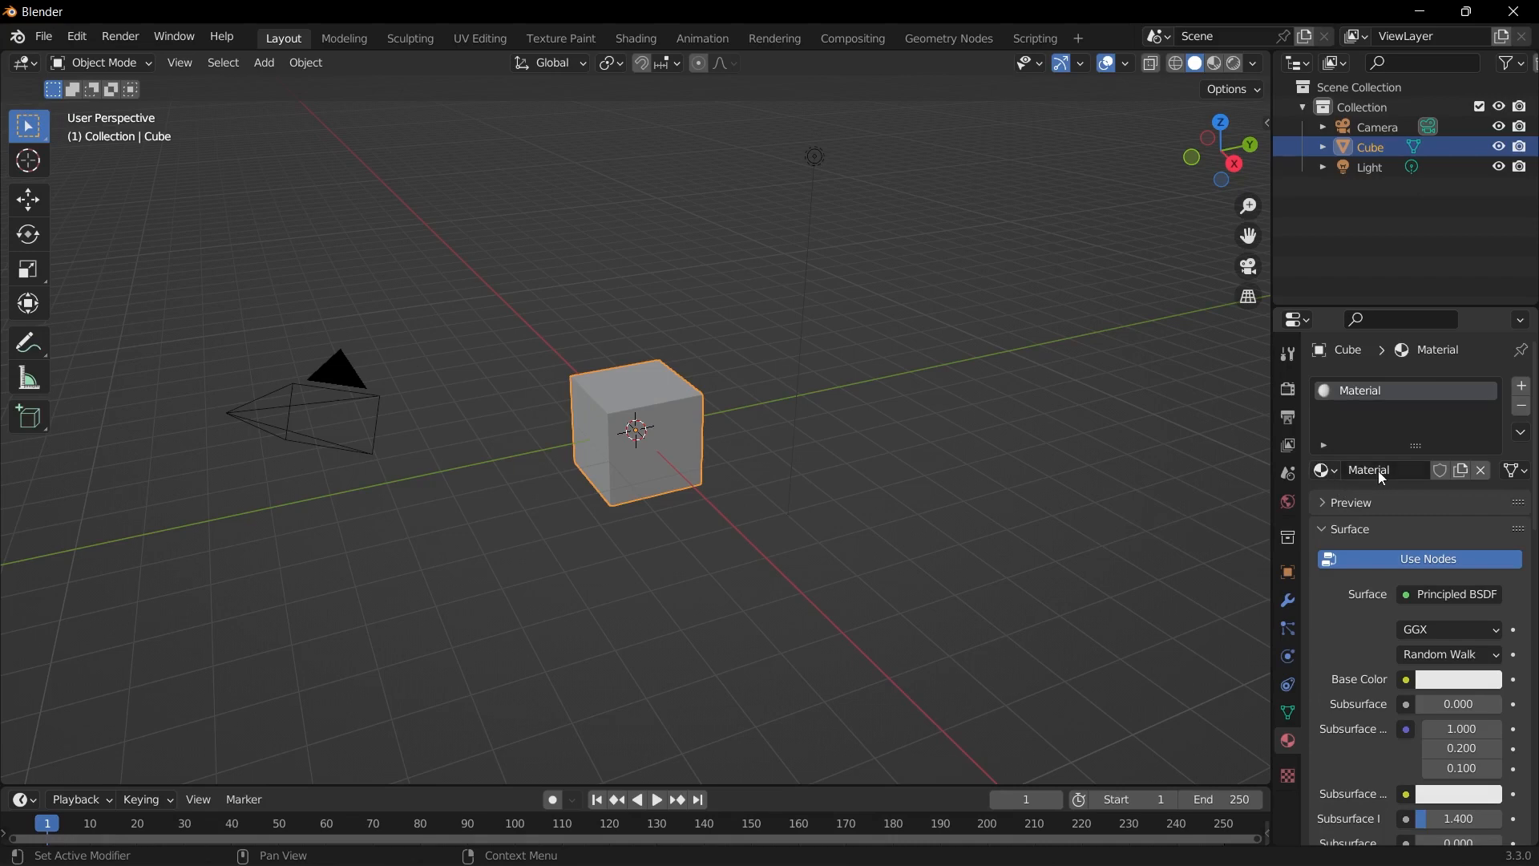
{"action": "key", "text": "BackSpace"}
{"action": "type", "text": "Tami Material"}
{"action": "key", "text": "Return"}
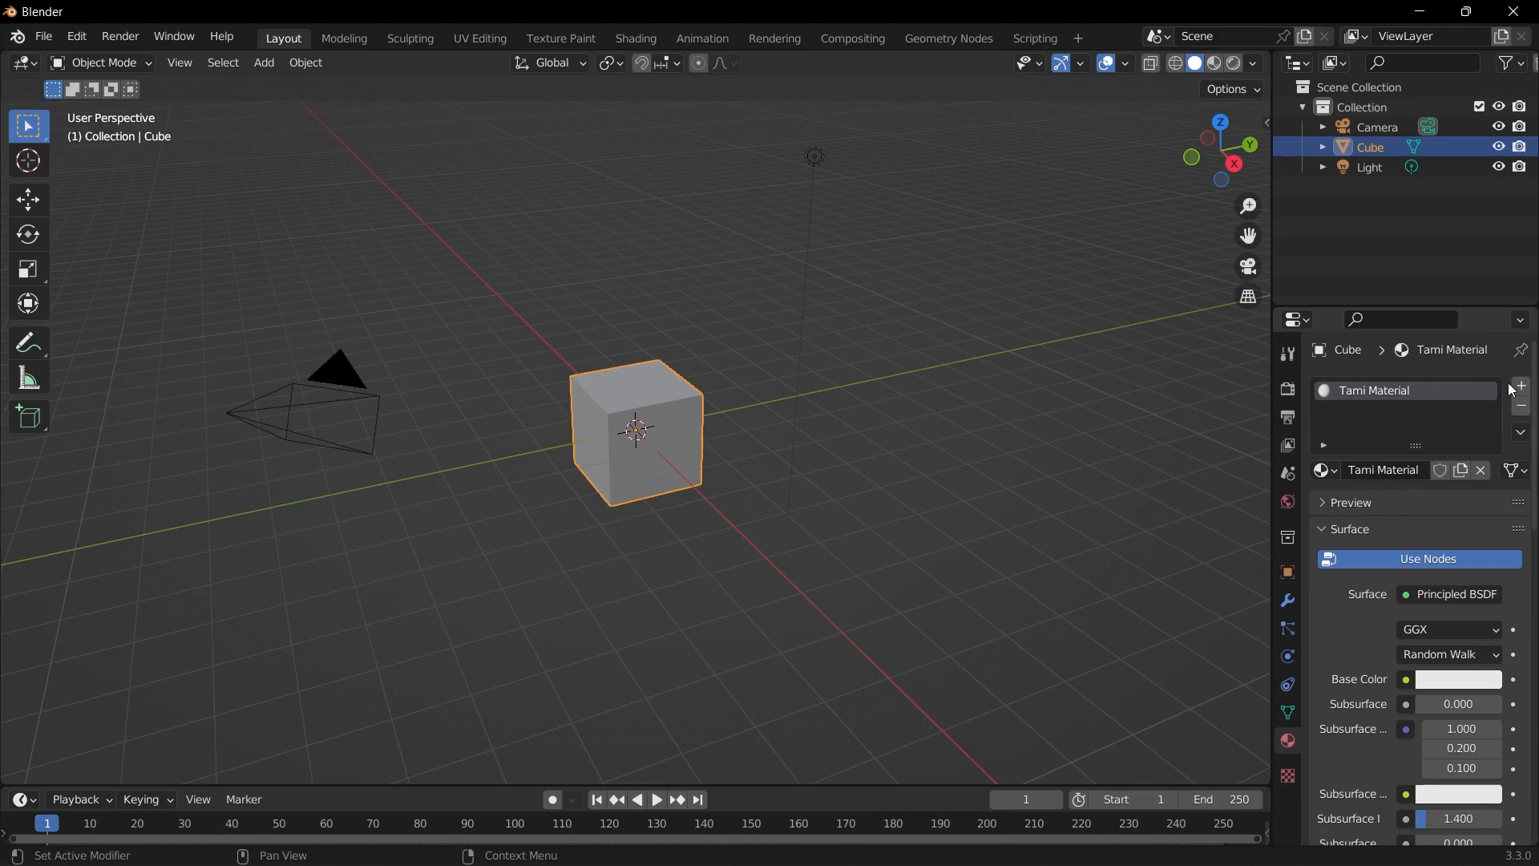
Step: Remove the cube's material slot and reassign the existing Tami Material to the cube
{"action": "left_click", "coordinate": [1523, 407]}
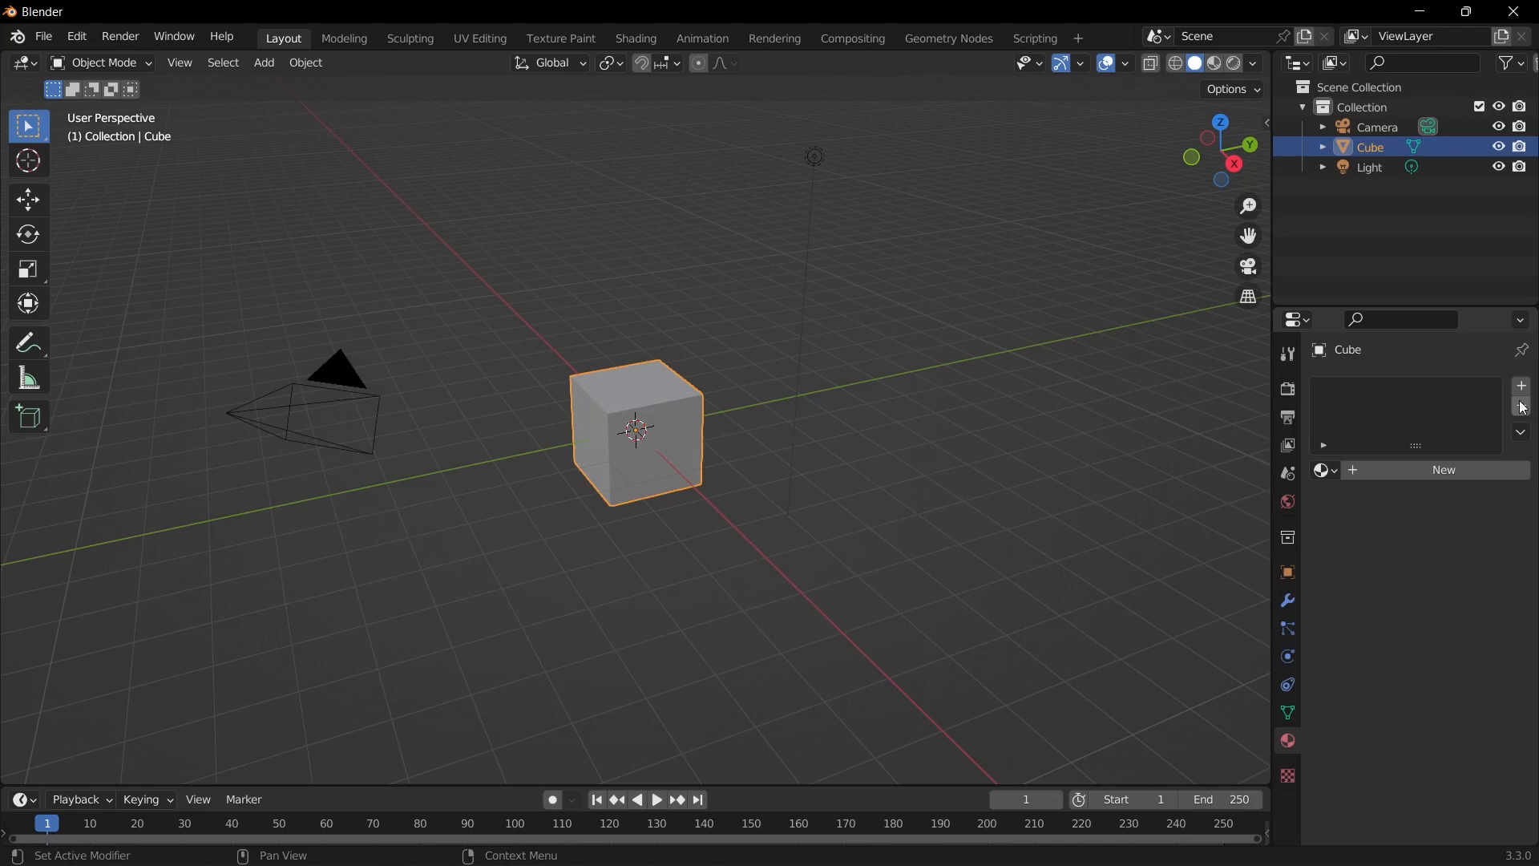
{"action": "left_click", "coordinate": [1325, 470]}
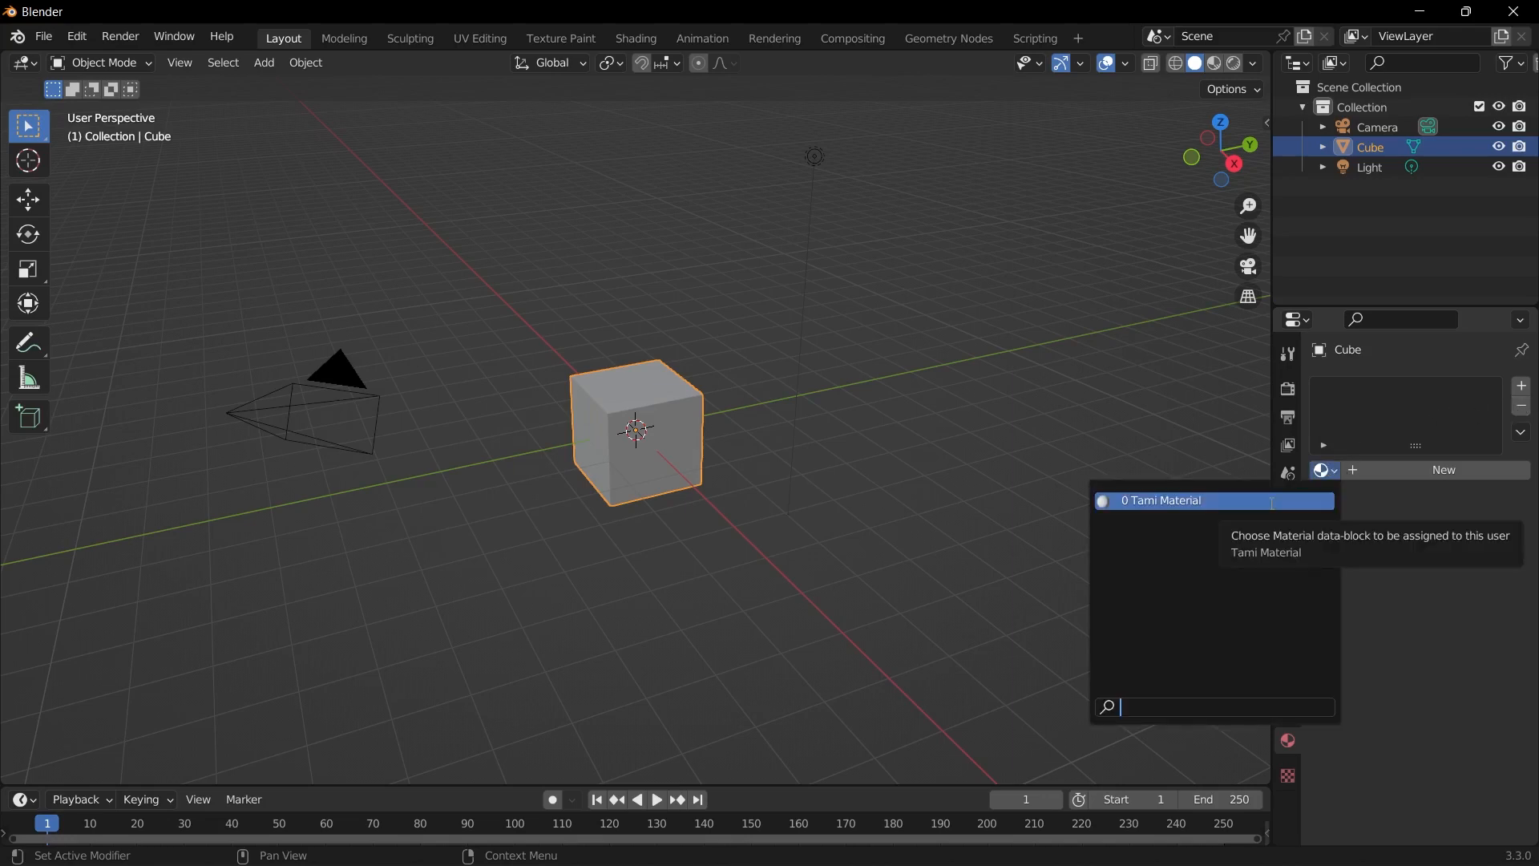
{"action": "left_click", "coordinate": [1216, 498]}
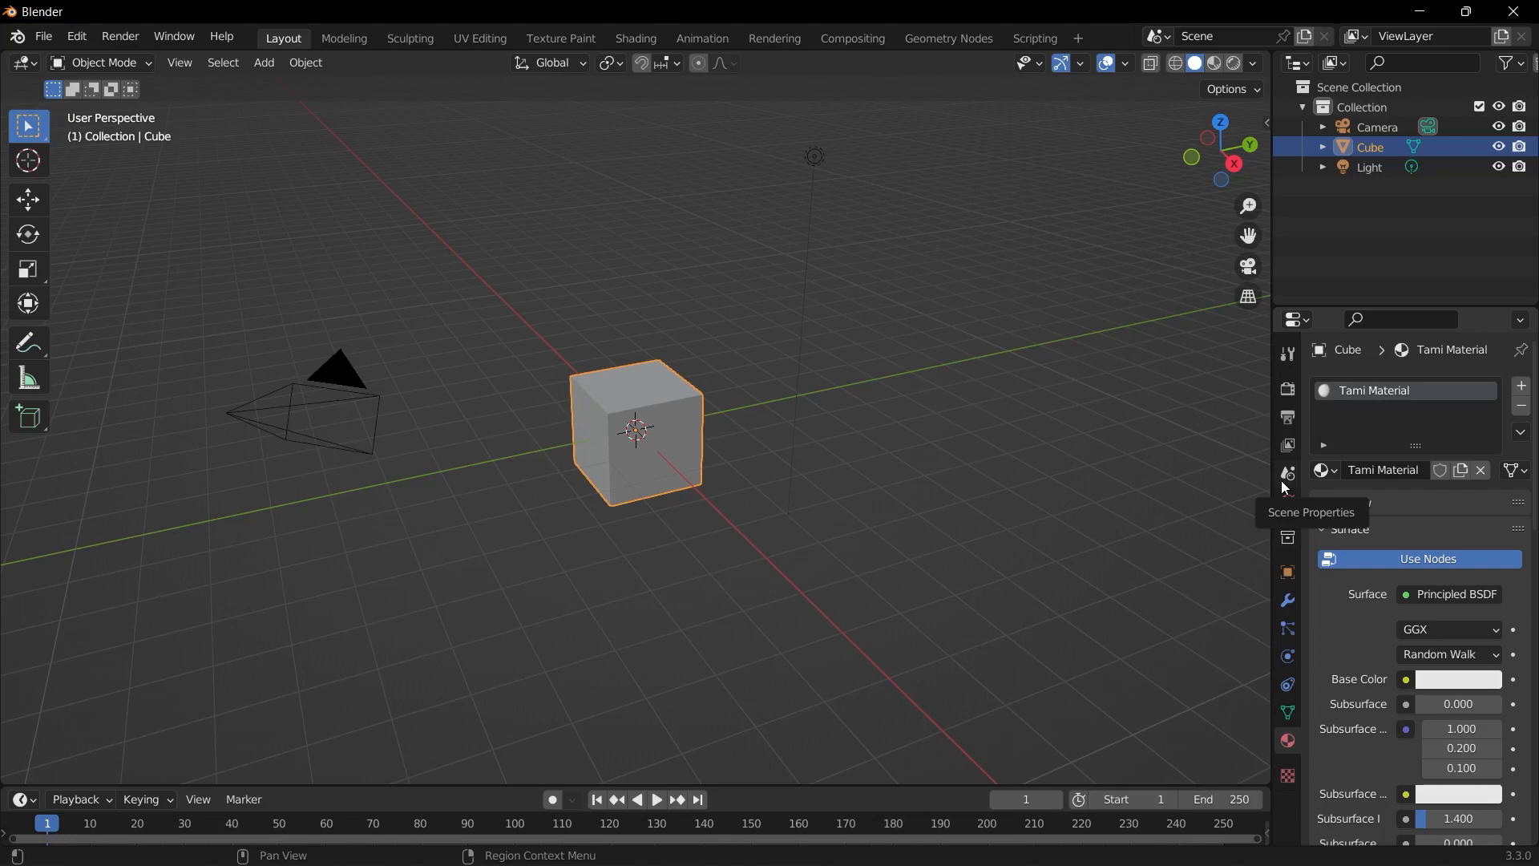
Step: Add a second material slot with a new material to the cube, and remove that slot again
{"action": "left_click", "coordinate": [1523, 387]}
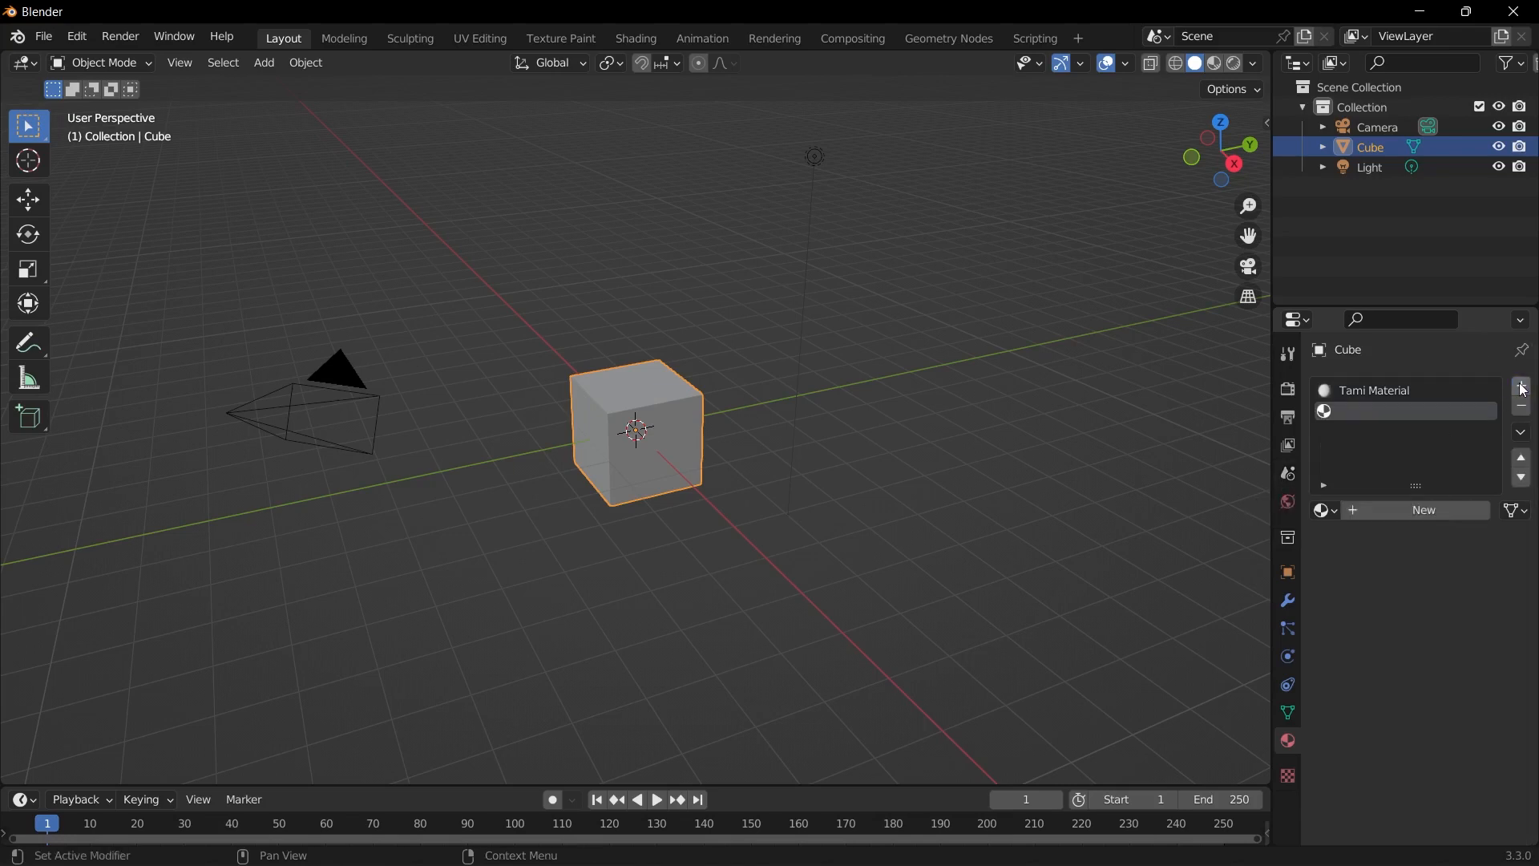
{"action": "left_click", "coordinate": [1379, 508]}
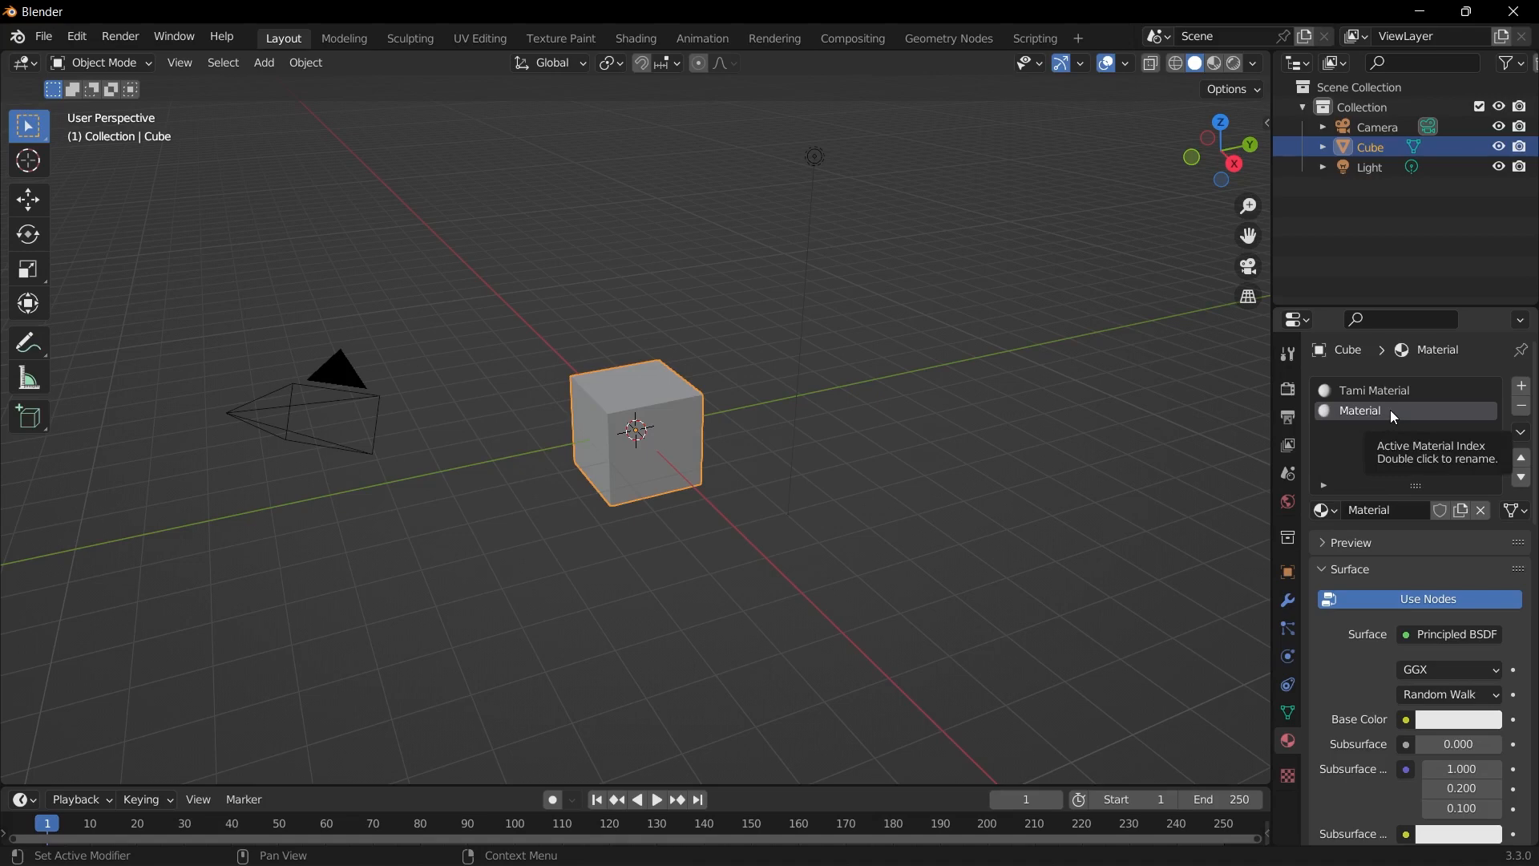
{"action": "left_click", "coordinate": [1522, 408]}
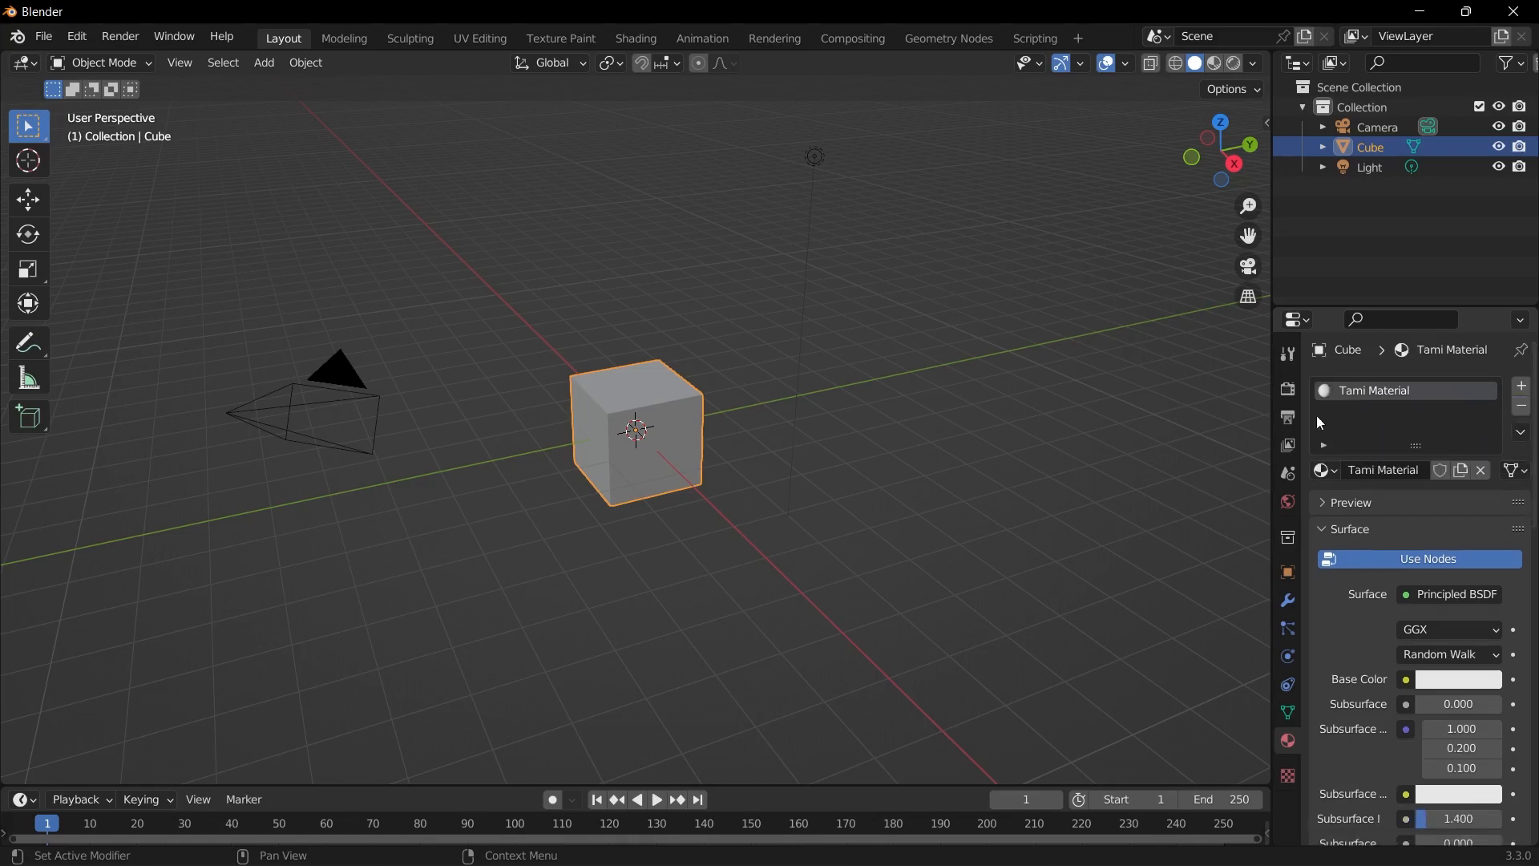
Step: Expand the material preview and examine the Surface, Volume and Settings properties of Tami Material
{"action": "left_click", "coordinate": [1336, 508]}
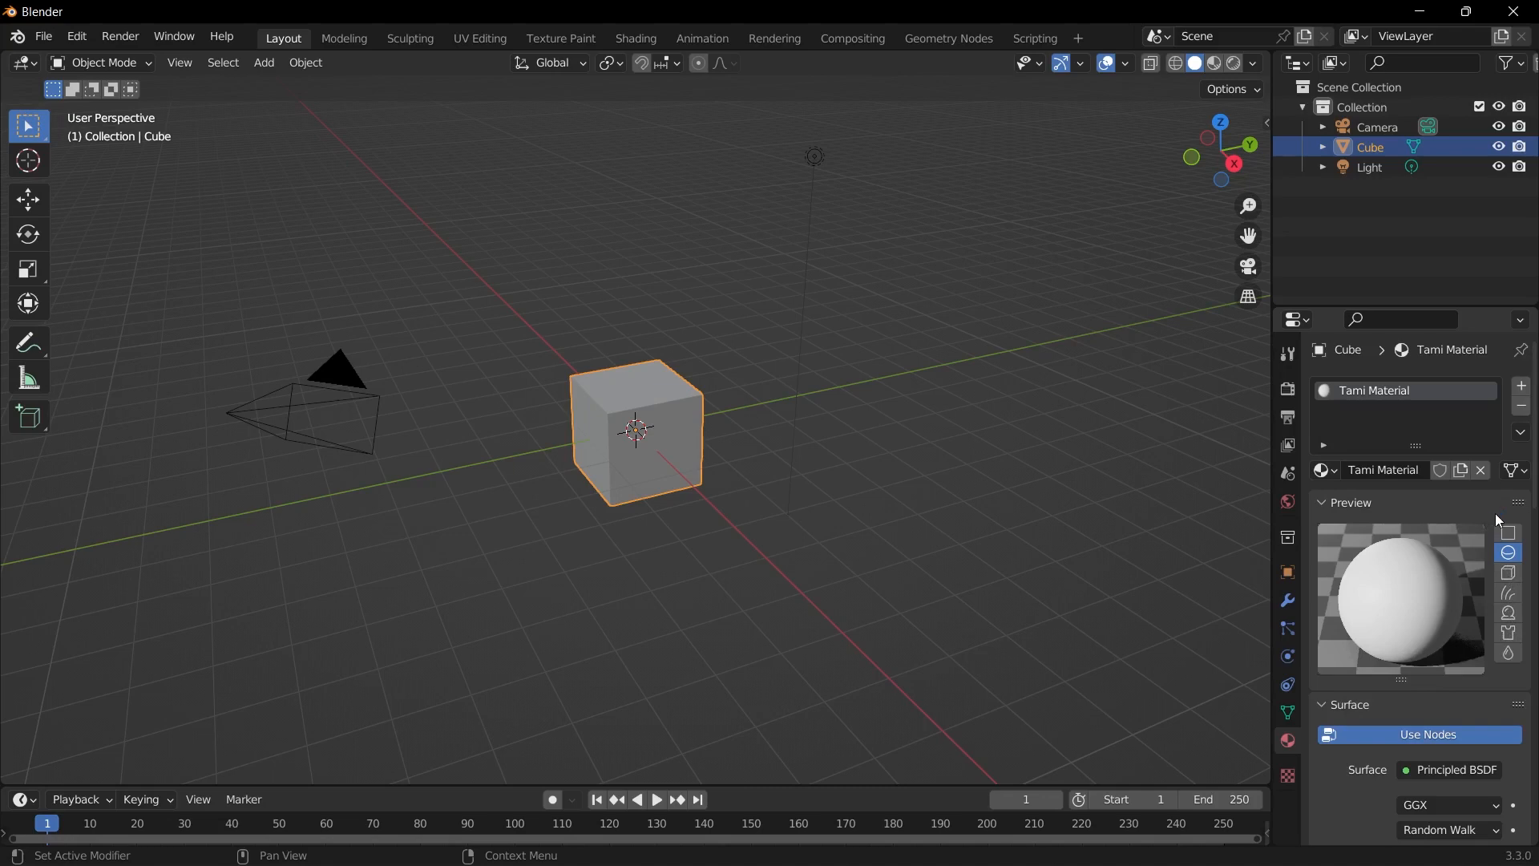
{"action": "scroll", "coordinate": [1368, 532], "scroll_direction": "down", "scroll_amount": 7}
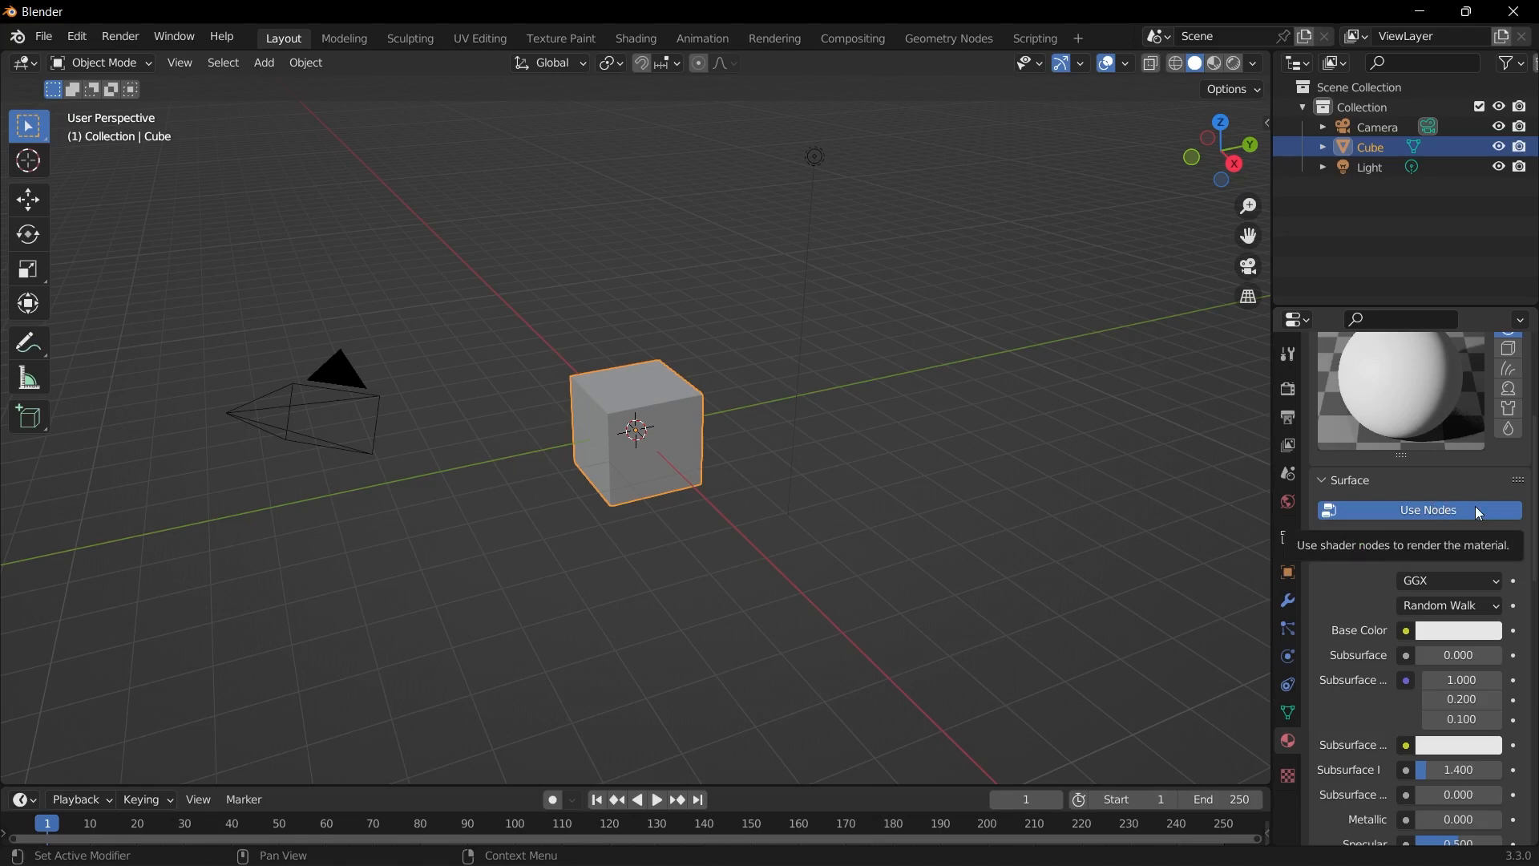
{"action": "scroll", "coordinate": [1480, 505], "scroll_direction": "up", "scroll_amount": 1}
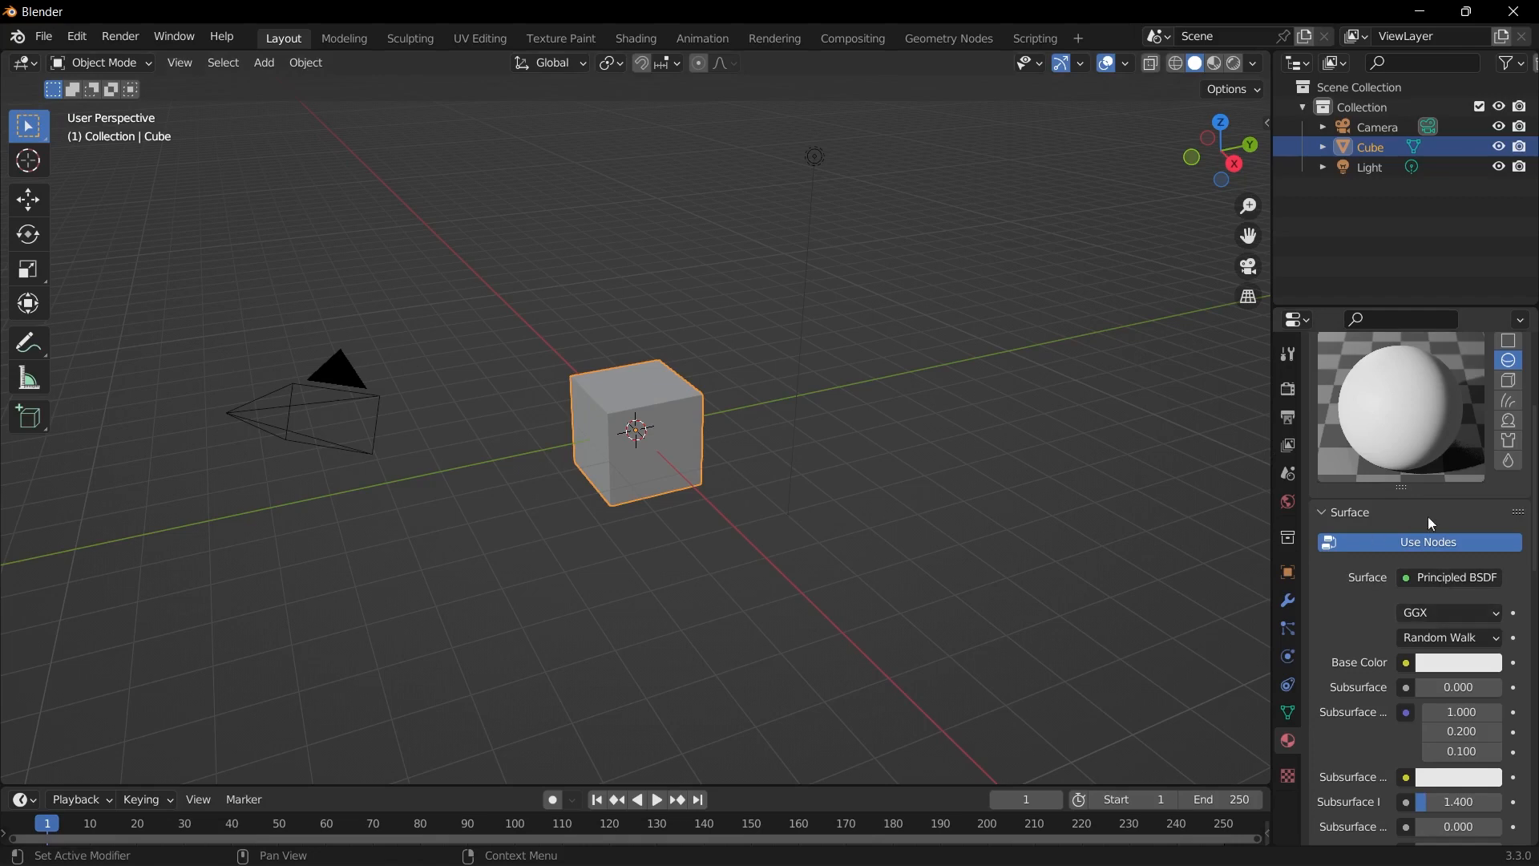
{"action": "scroll", "coordinate": [1423, 606], "scroll_direction": "down", "scroll_amount": 2}
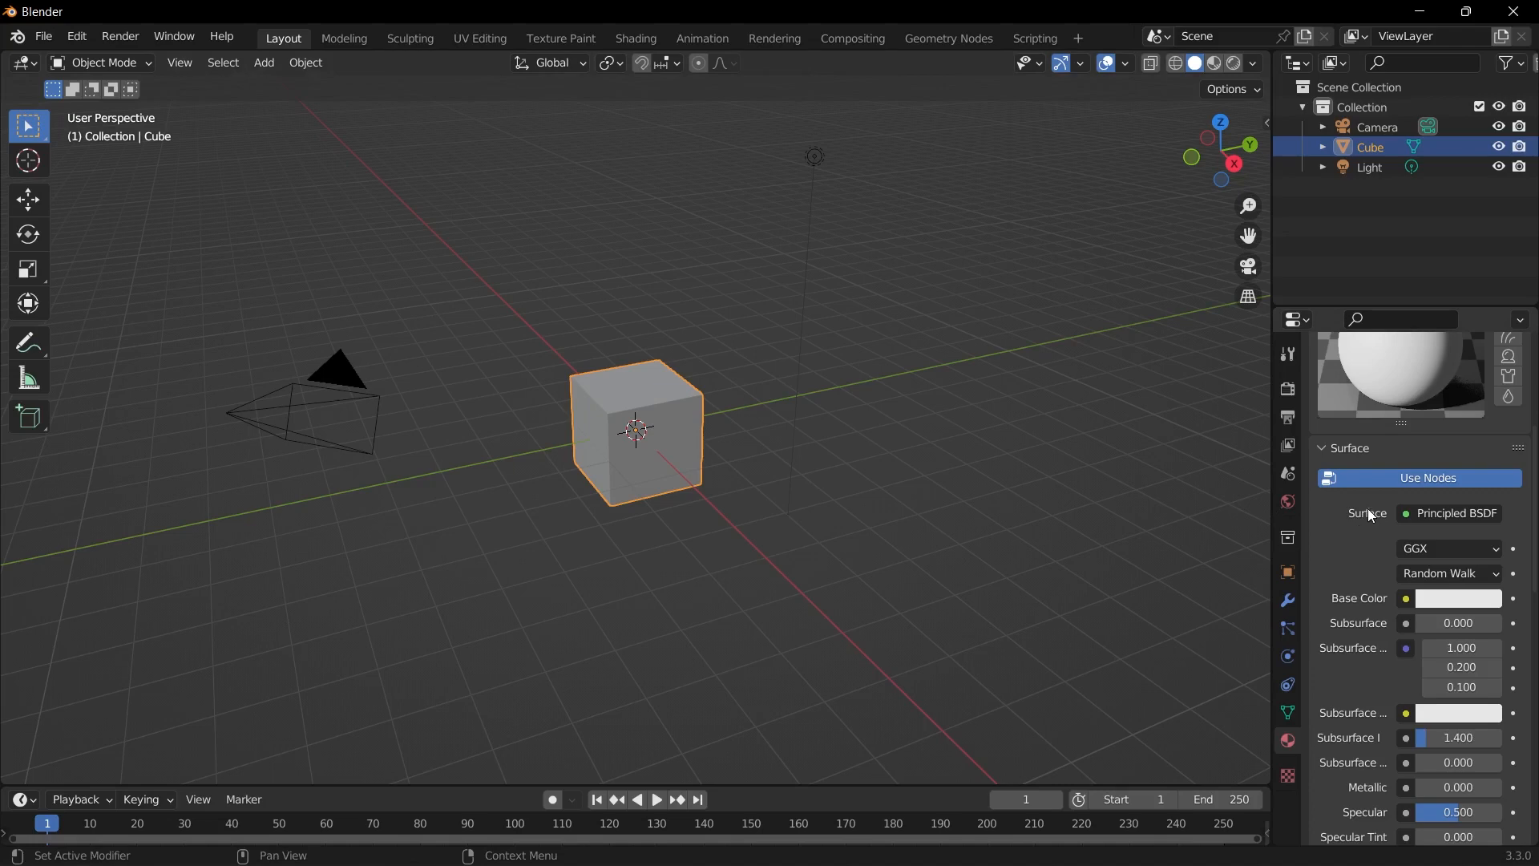
{"action": "scroll", "coordinate": [1422, 537], "scroll_direction": "down", "scroll_amount": 10}
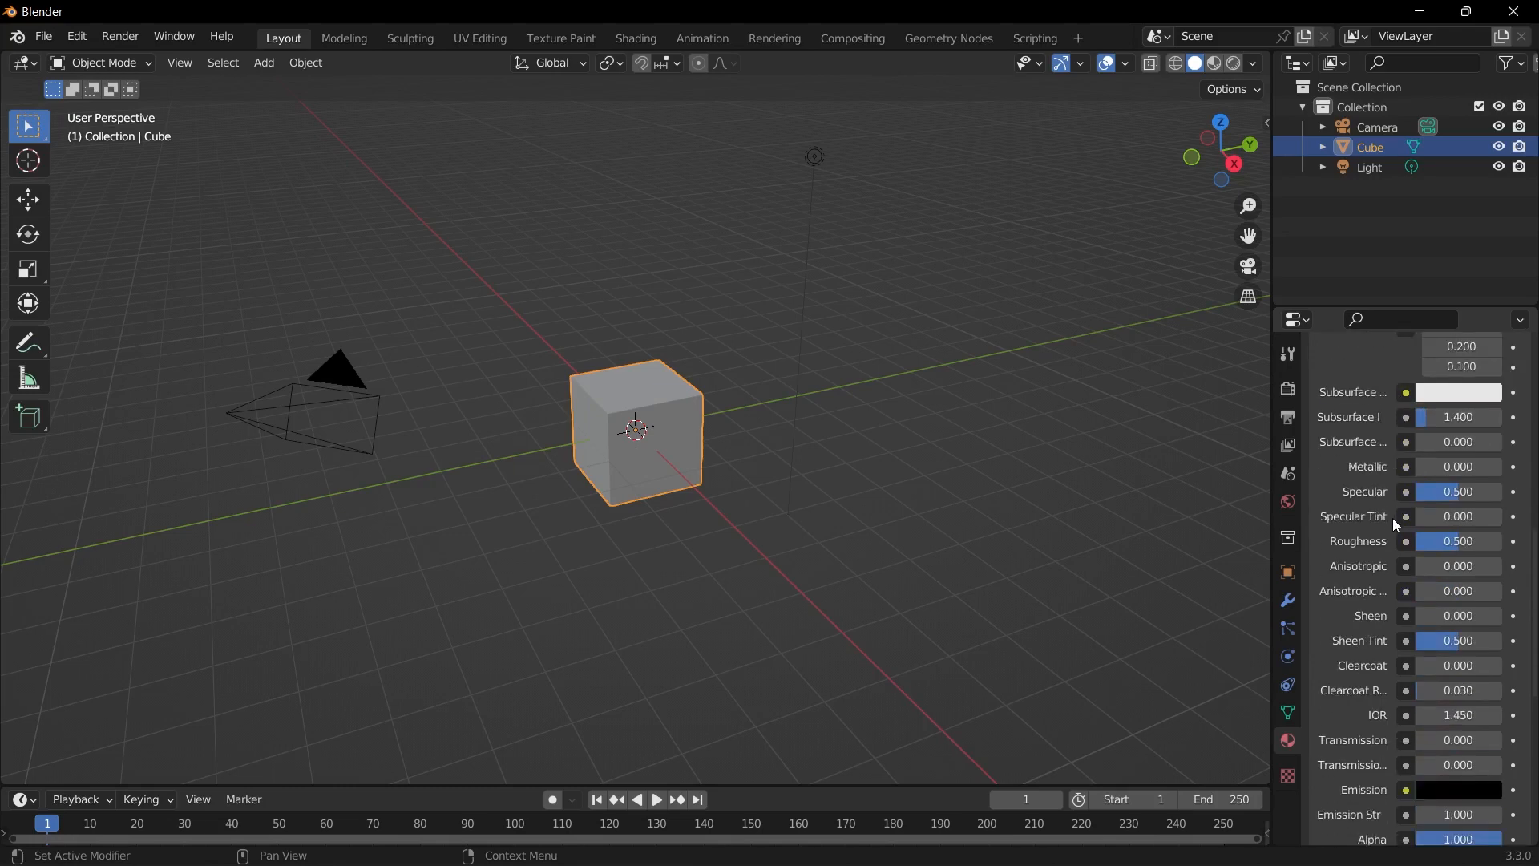
{"action": "scroll", "coordinate": [1393, 518], "scroll_direction": "down", "scroll_amount": 7}
{"action": "left_click", "coordinate": [1395, 722]}
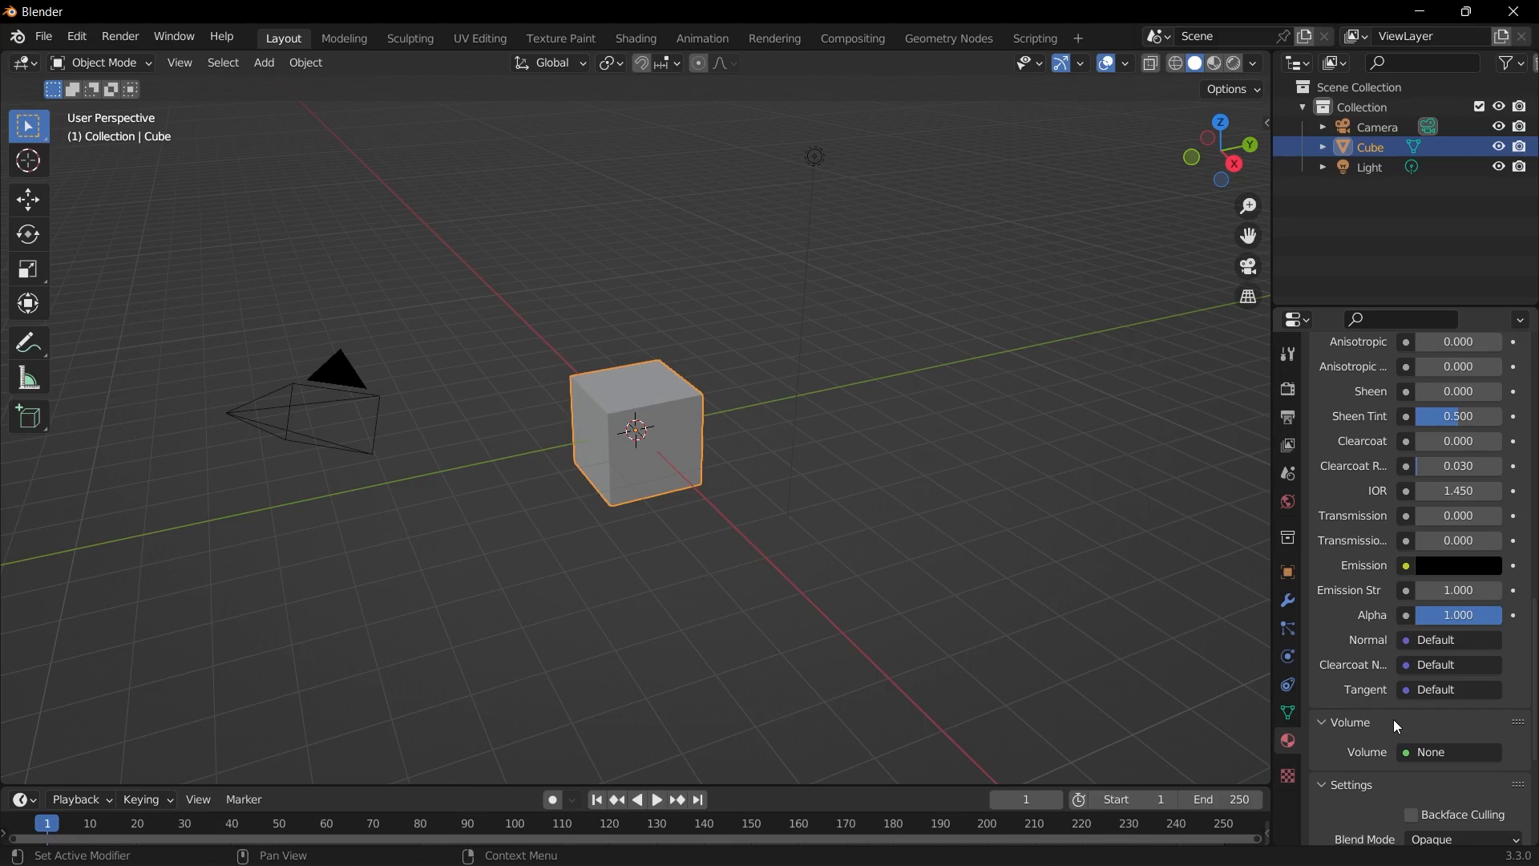
{"action": "scroll", "coordinate": [1397, 726], "scroll_direction": "down", "scroll_amount": 5}
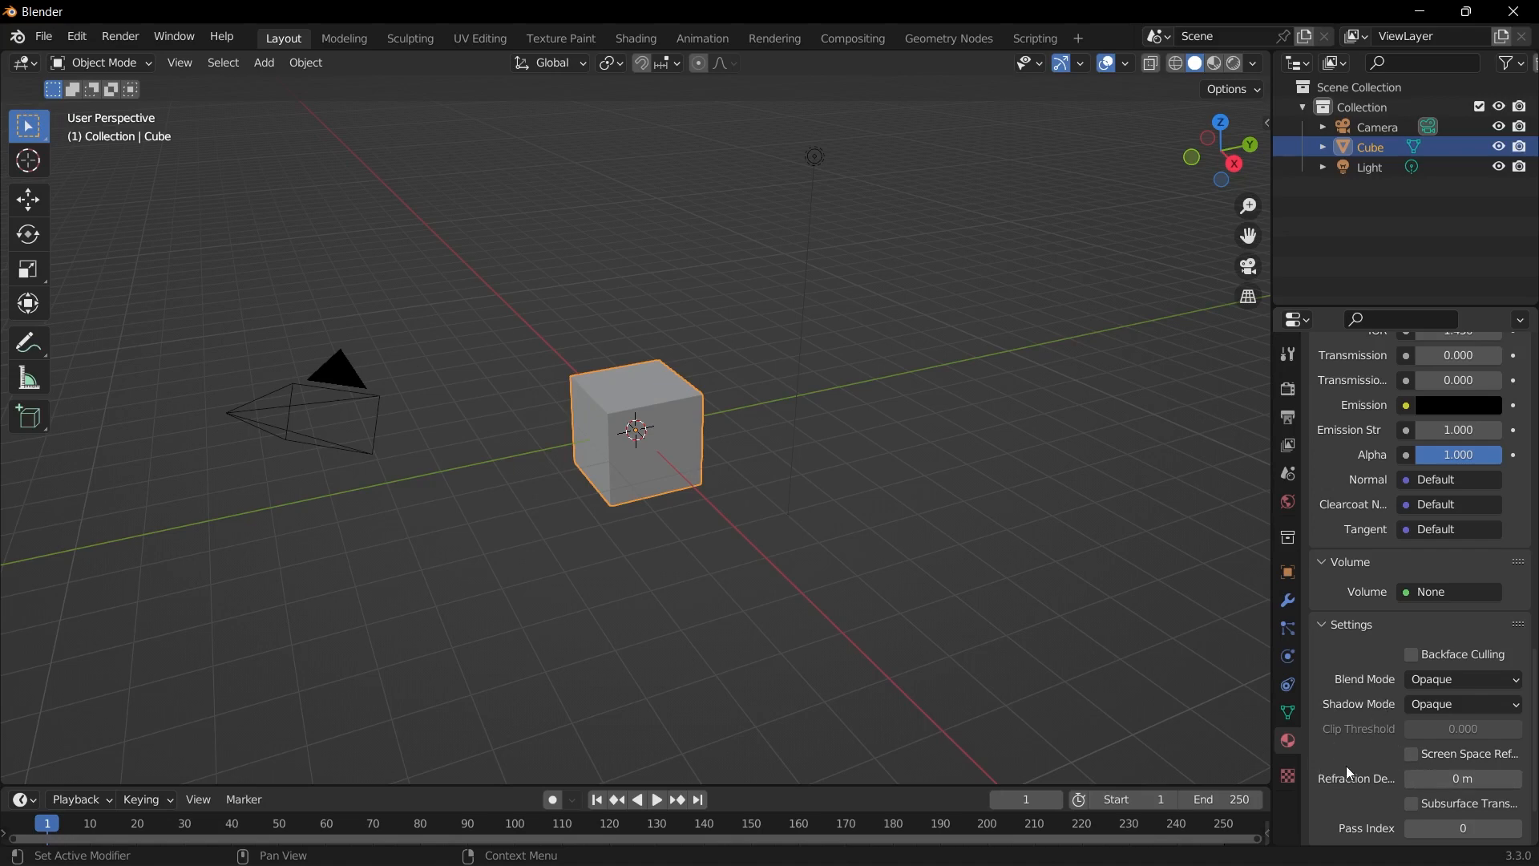
{"action": "scroll", "coordinate": [1349, 772], "scroll_direction": "down", "scroll_amount": 3}
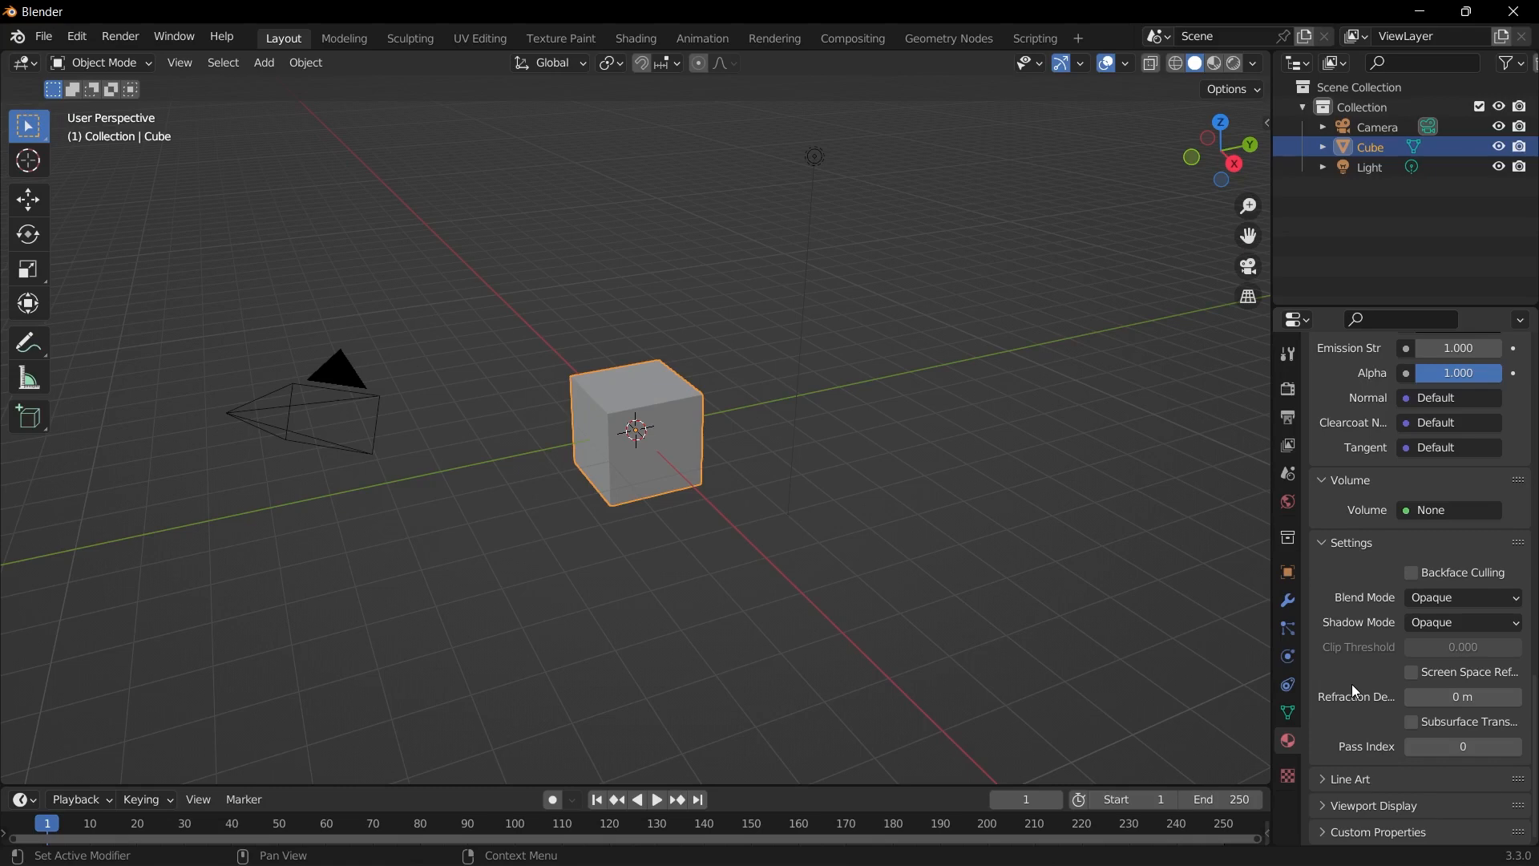
{"action": "scroll", "coordinate": [1351, 685], "scroll_direction": "up", "scroll_amount": 10}
{"action": "scroll", "coordinate": [1379, 684], "scroll_direction": "up", "scroll_amount": 11}
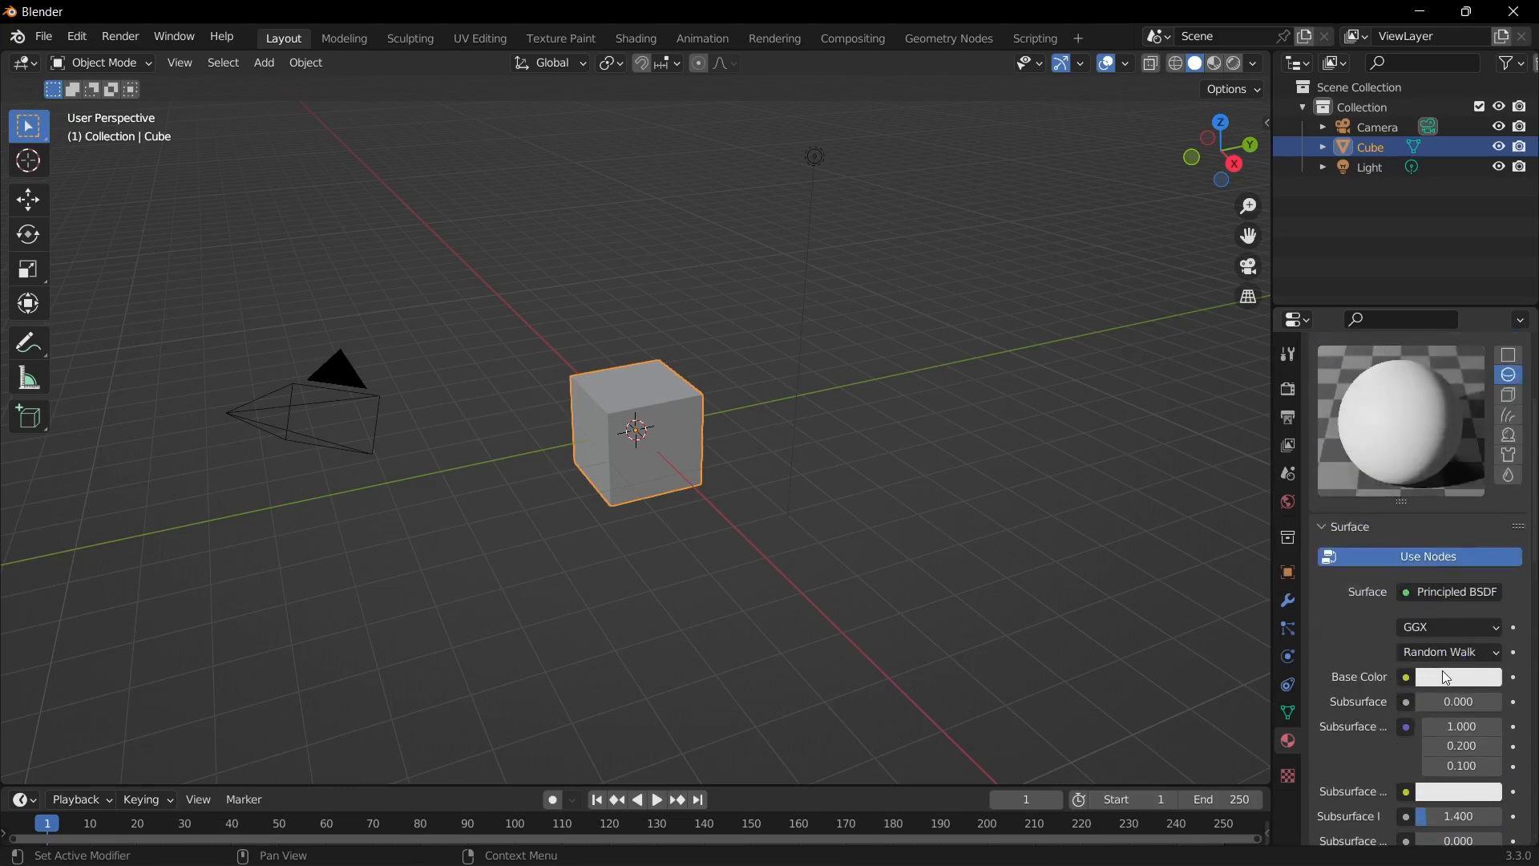
Step: Set the material's Base Color to a bright blue with hue 0.582, saturation 1.000 and value 0.800
{"action": "left_click", "coordinate": [1435, 679]}
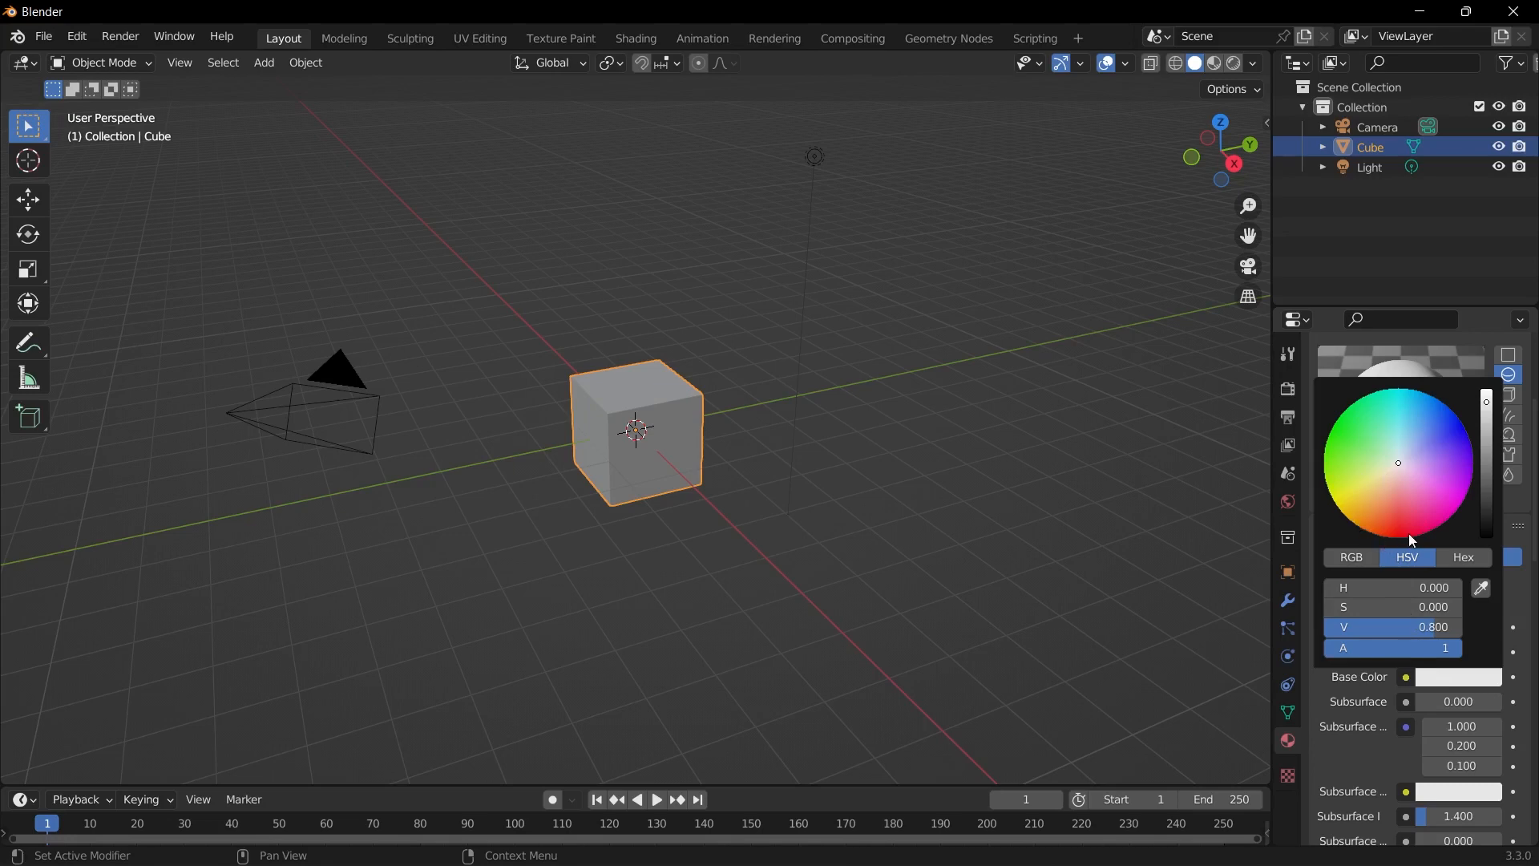
{"action": "mouse_move", "coordinate": [1421, 499]}
{"action": "left_mouse_down"}
{"action": "mouse_move", "coordinate": [1358, 523]}
{"action": "mouse_move", "coordinate": [1411, 437]}
{"action": "mouse_move", "coordinate": [1394, 434]}
{"action": "mouse_move", "coordinate": [1443, 413]}
{"action": "mouse_move", "coordinate": [1465, 489]}
{"action": "mouse_move", "coordinate": [1384, 535]}
{"action": "mouse_move", "coordinate": [1393, 458]}
{"action": "left_mouse_up"}
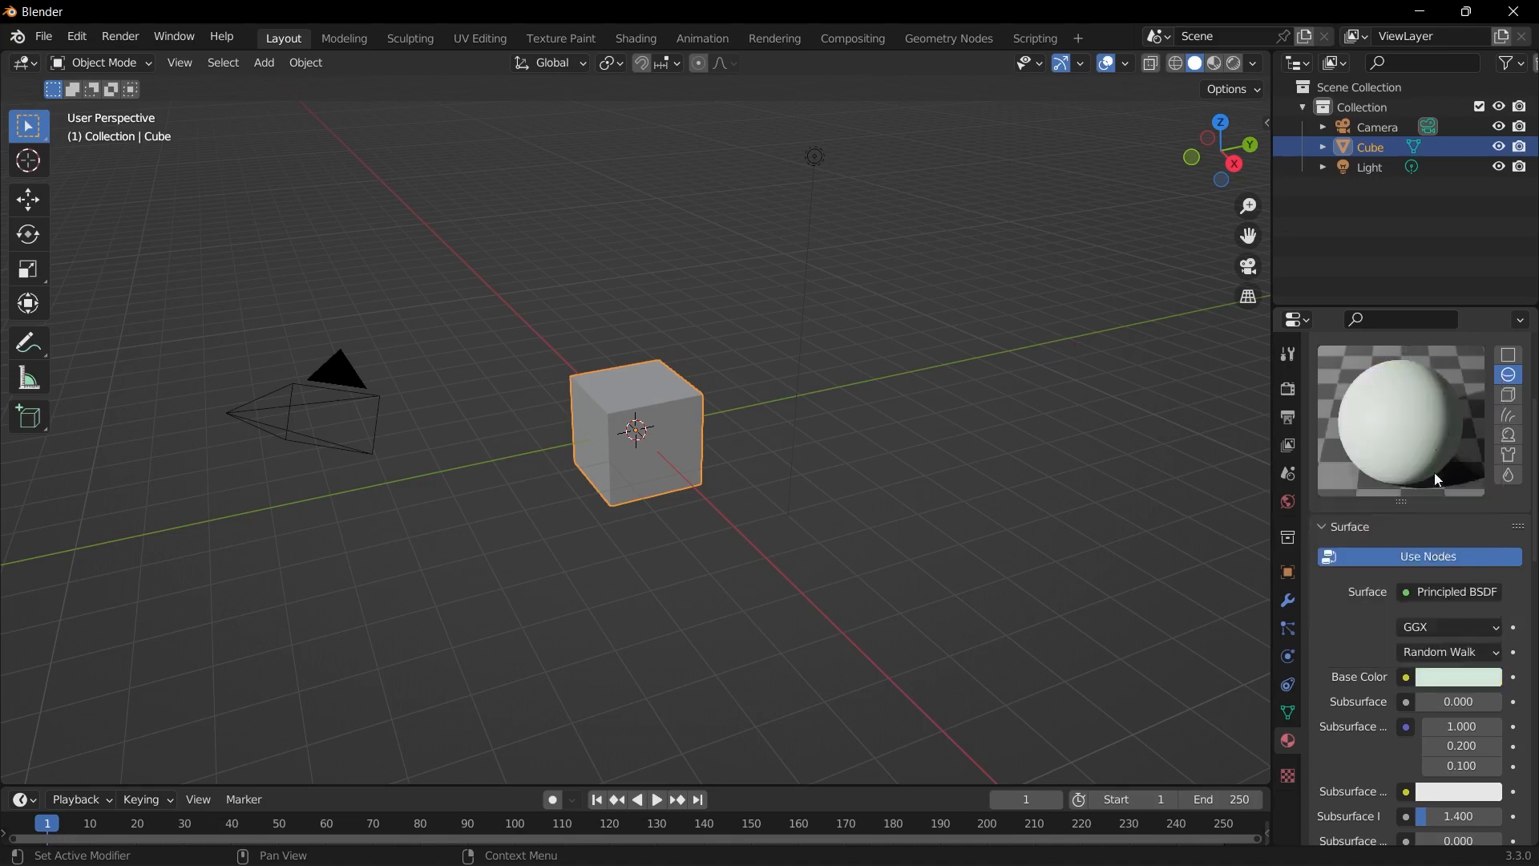
{"action": "left_click", "coordinate": [1459, 677]}
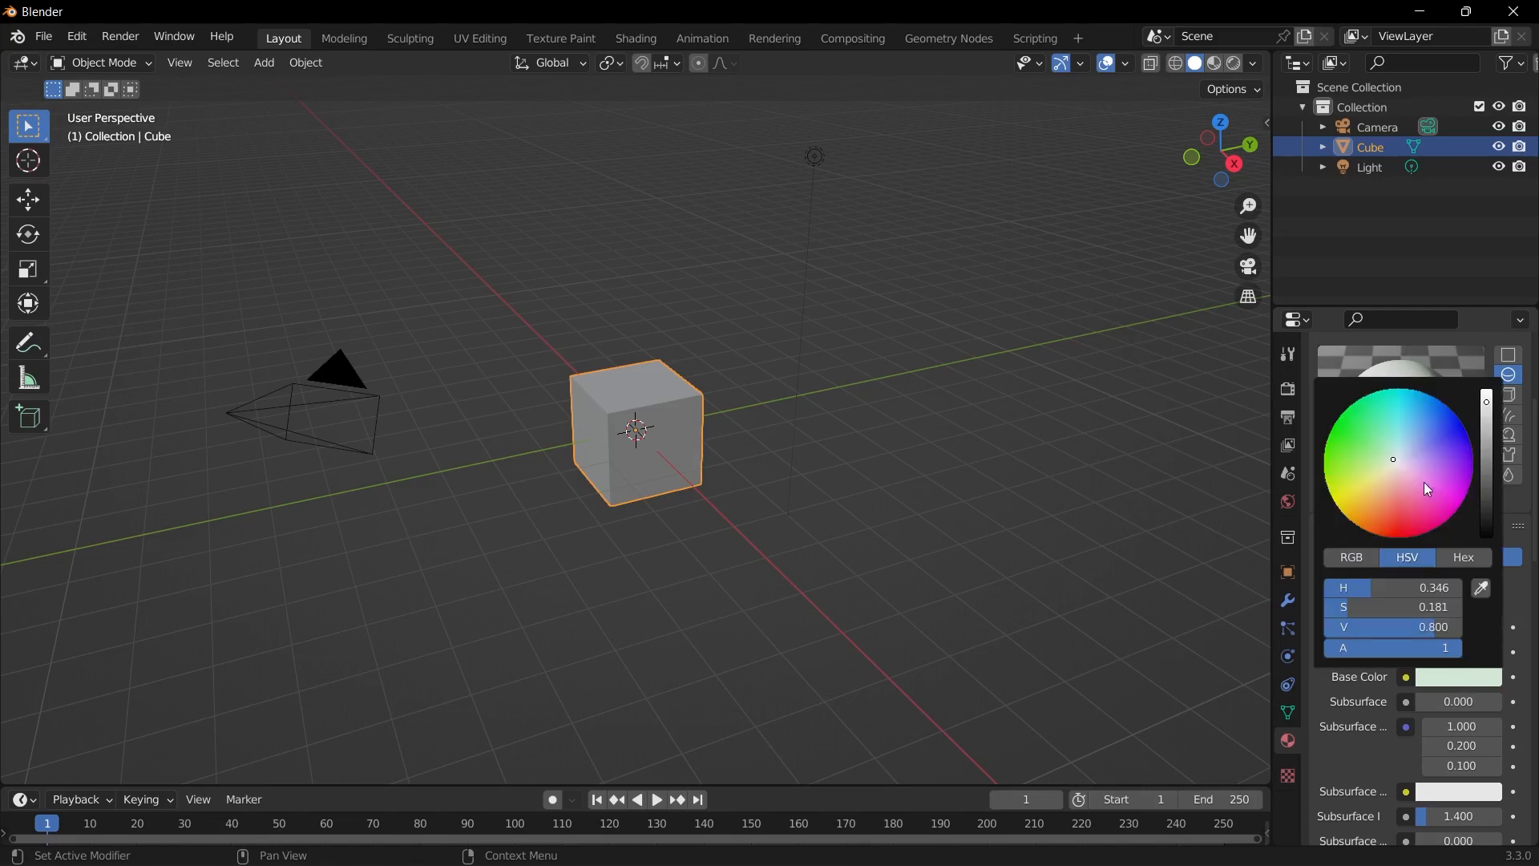
{"action": "left_click_drag", "start_coordinate": [1399, 468], "coordinate": [1421, 391]}
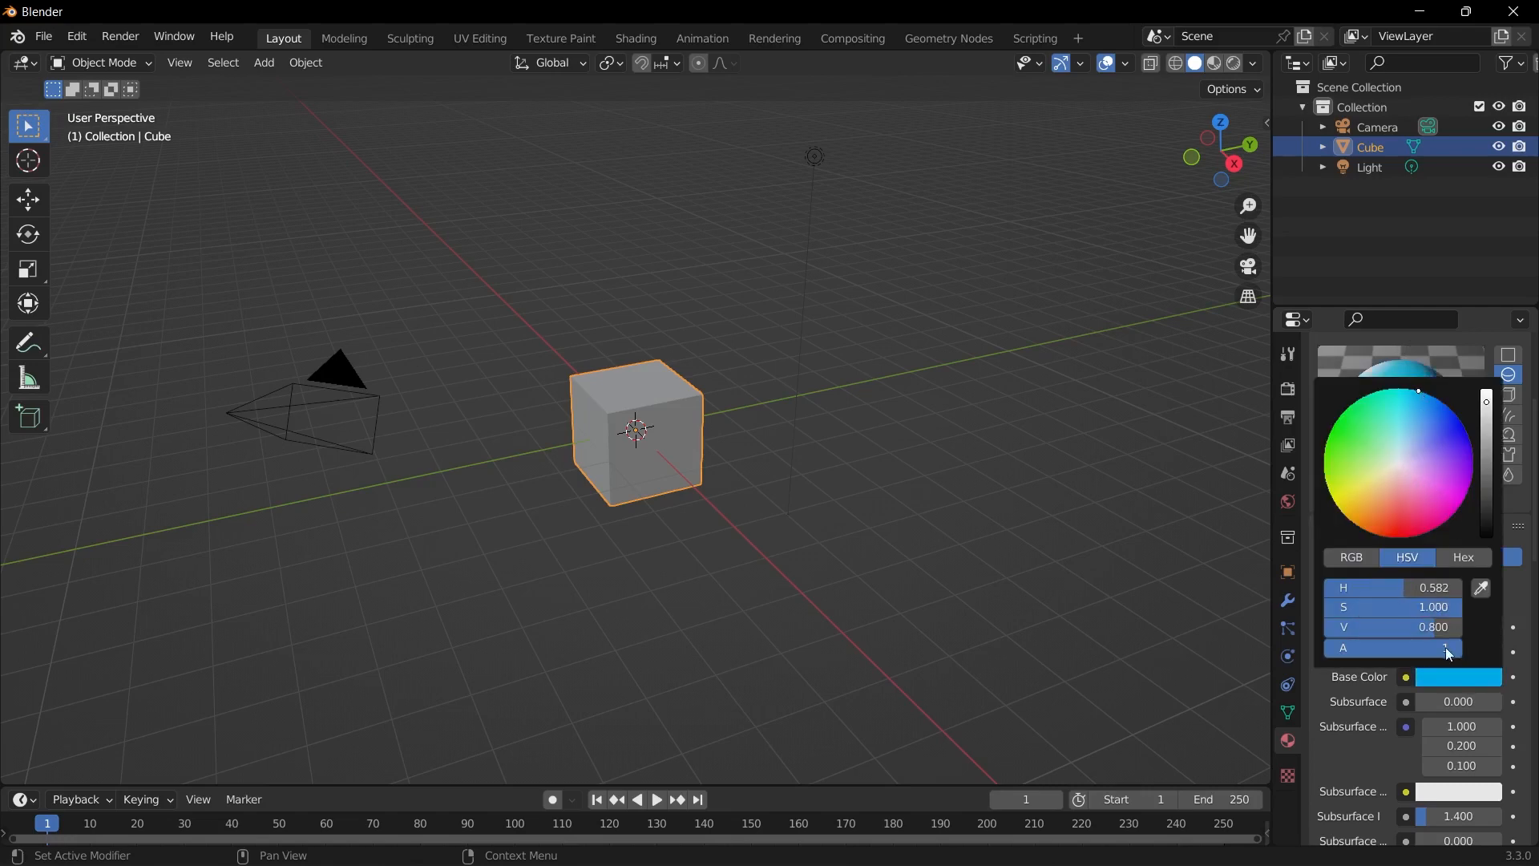
Step: Examine the Base Color in the RGB, HSV and Hex colour modes and check the material preview
{"action": "left_click", "coordinate": [1369, 558]}
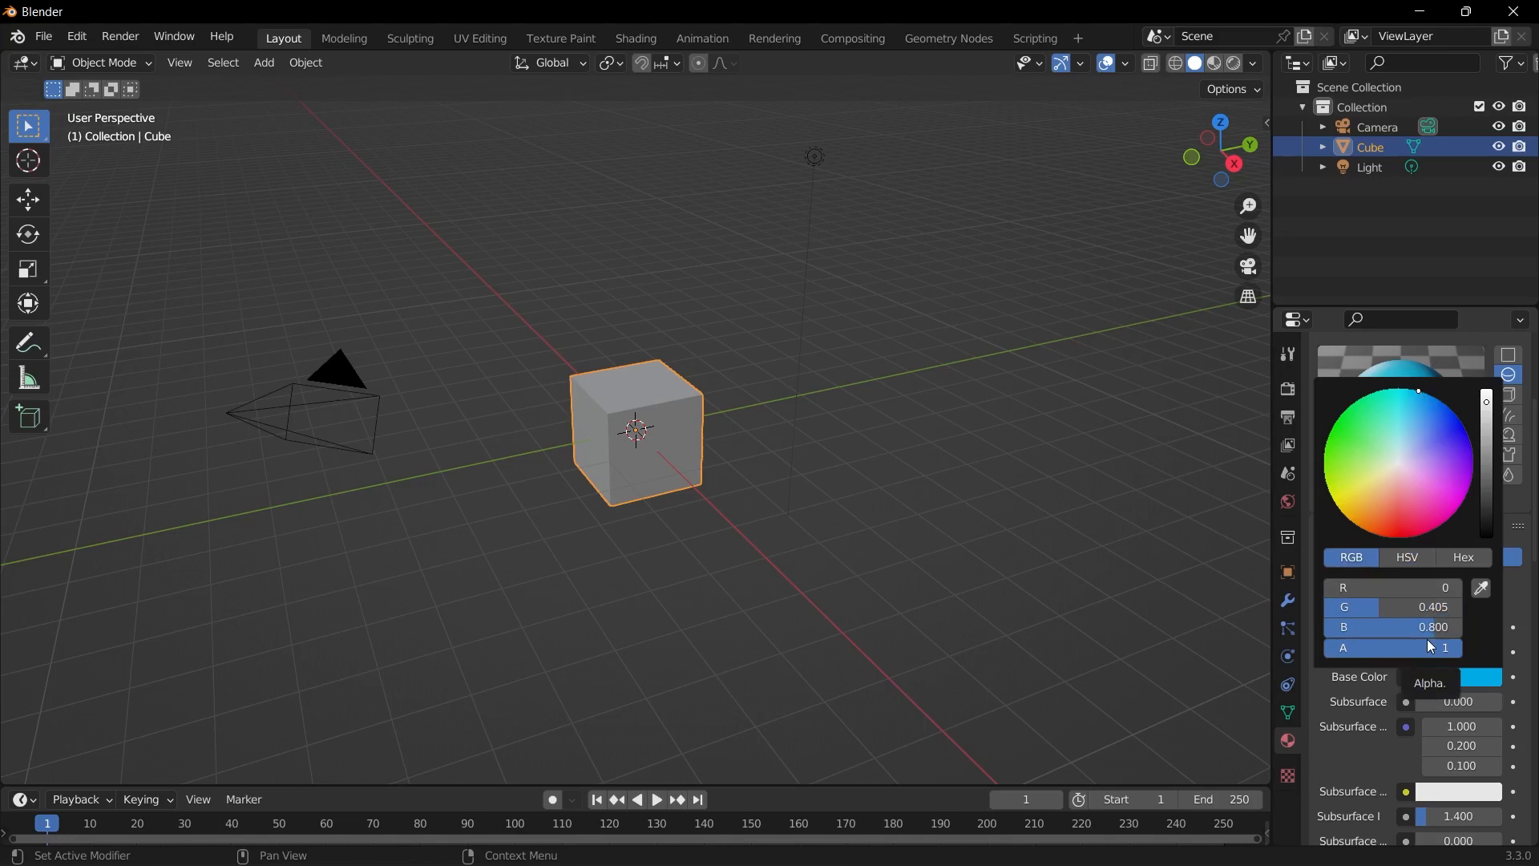
{"action": "left_click", "coordinate": [1423, 561]}
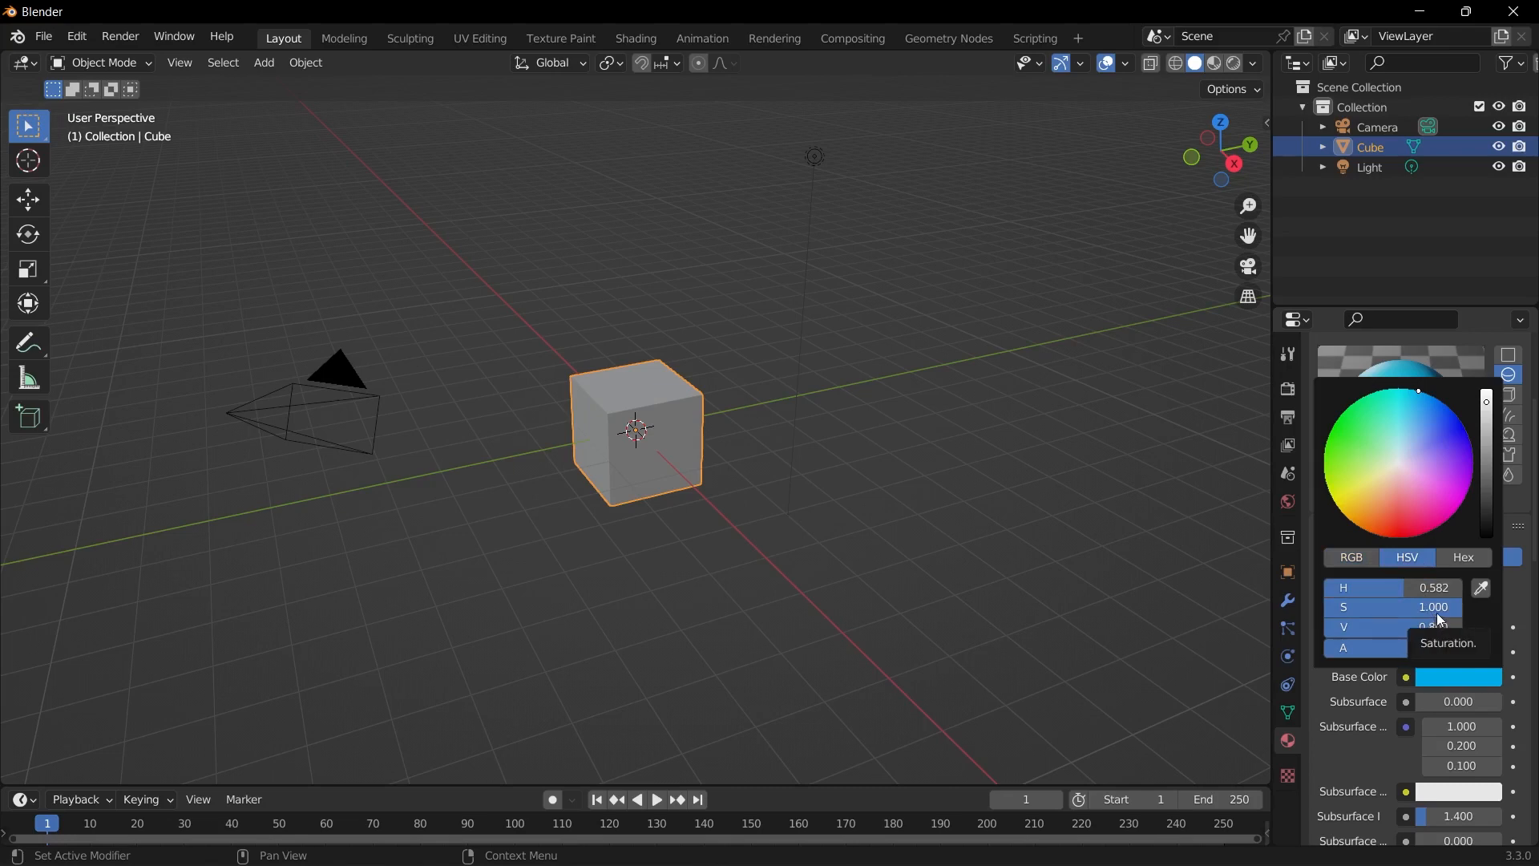
{"action": "mouse_move", "coordinate": [1439, 621]}
{"action": "left_mouse_down"}
{"action": "mouse_move", "coordinate": [1439, 603]}
{"action": "mouse_move", "coordinate": [1382, 591]}
{"action": "mouse_move", "coordinate": [1435, 591]}
{"action": "left_mouse_up"}
{"action": "left_click", "coordinate": [1455, 564]}
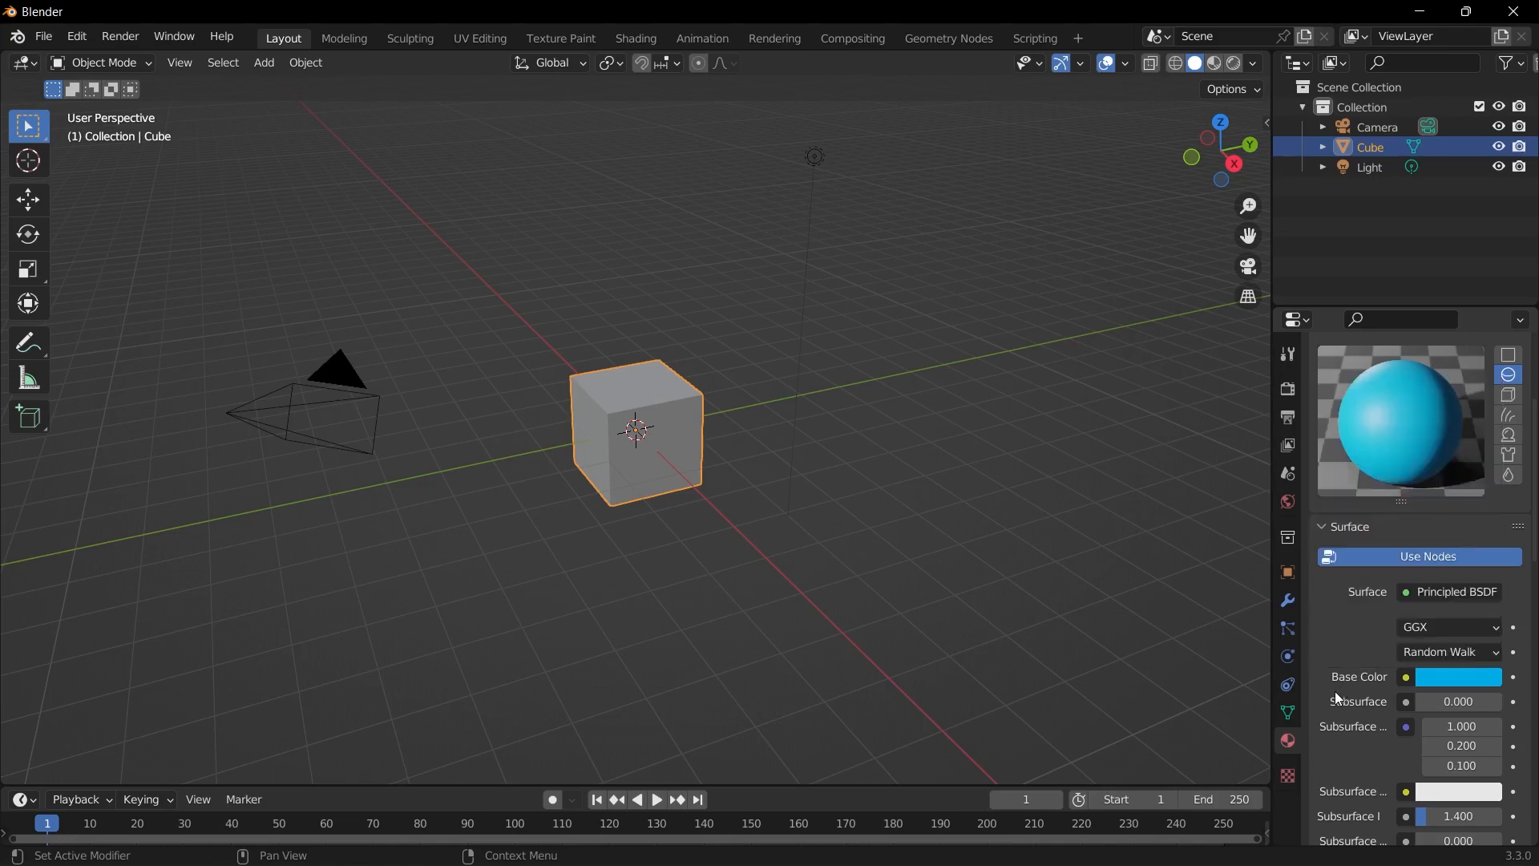
{"action": "scroll", "coordinate": [1444, 468], "scroll_direction": "up", "scroll_amount": 2}
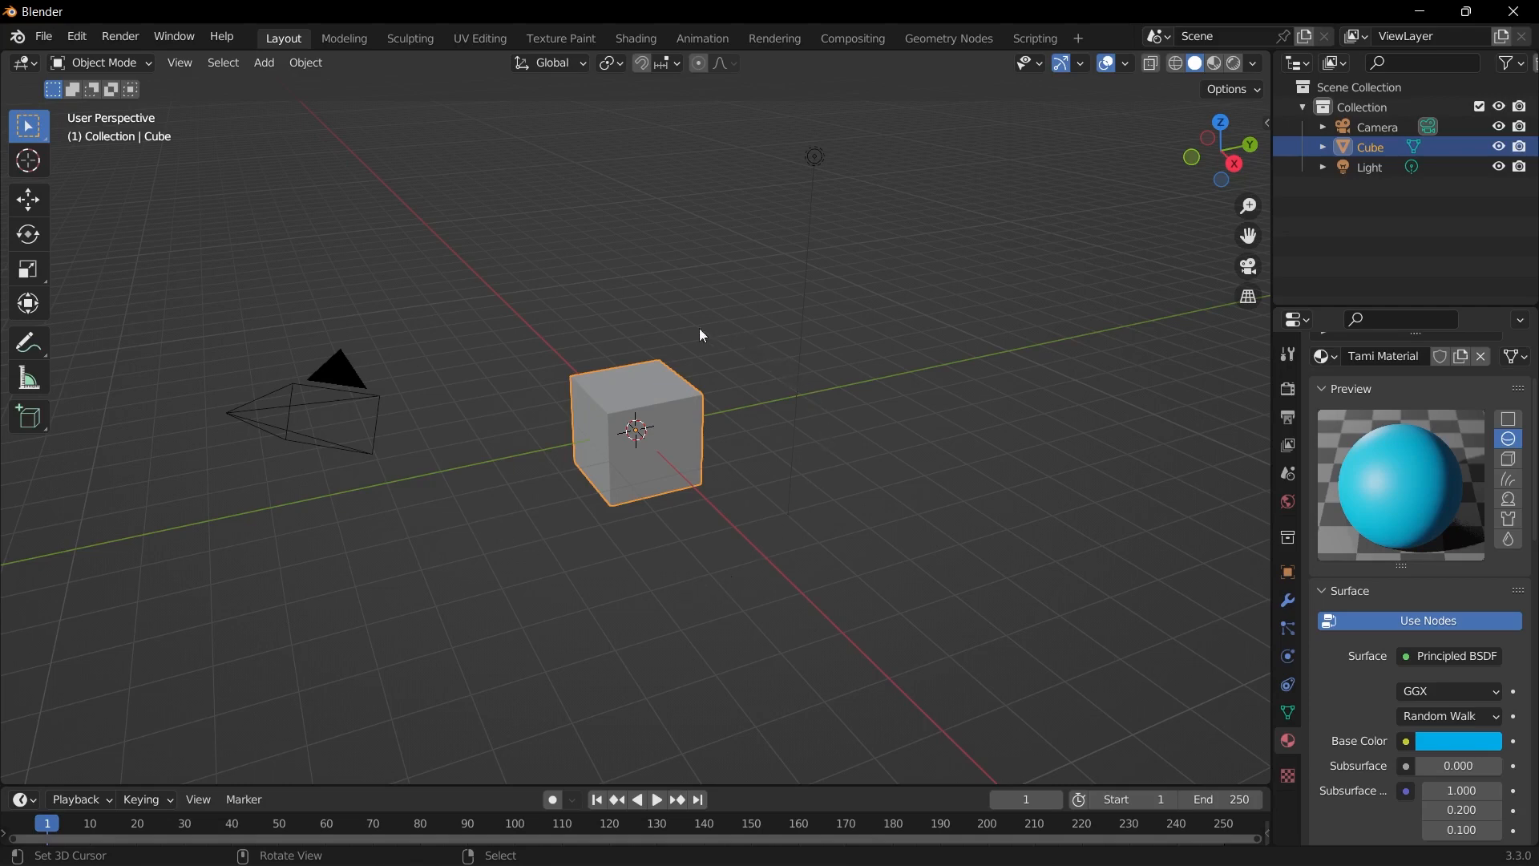
Step: Deselect the cube and show the viewport in Wireframe shading
{"action": "left_click", "coordinate": [628, 331]}
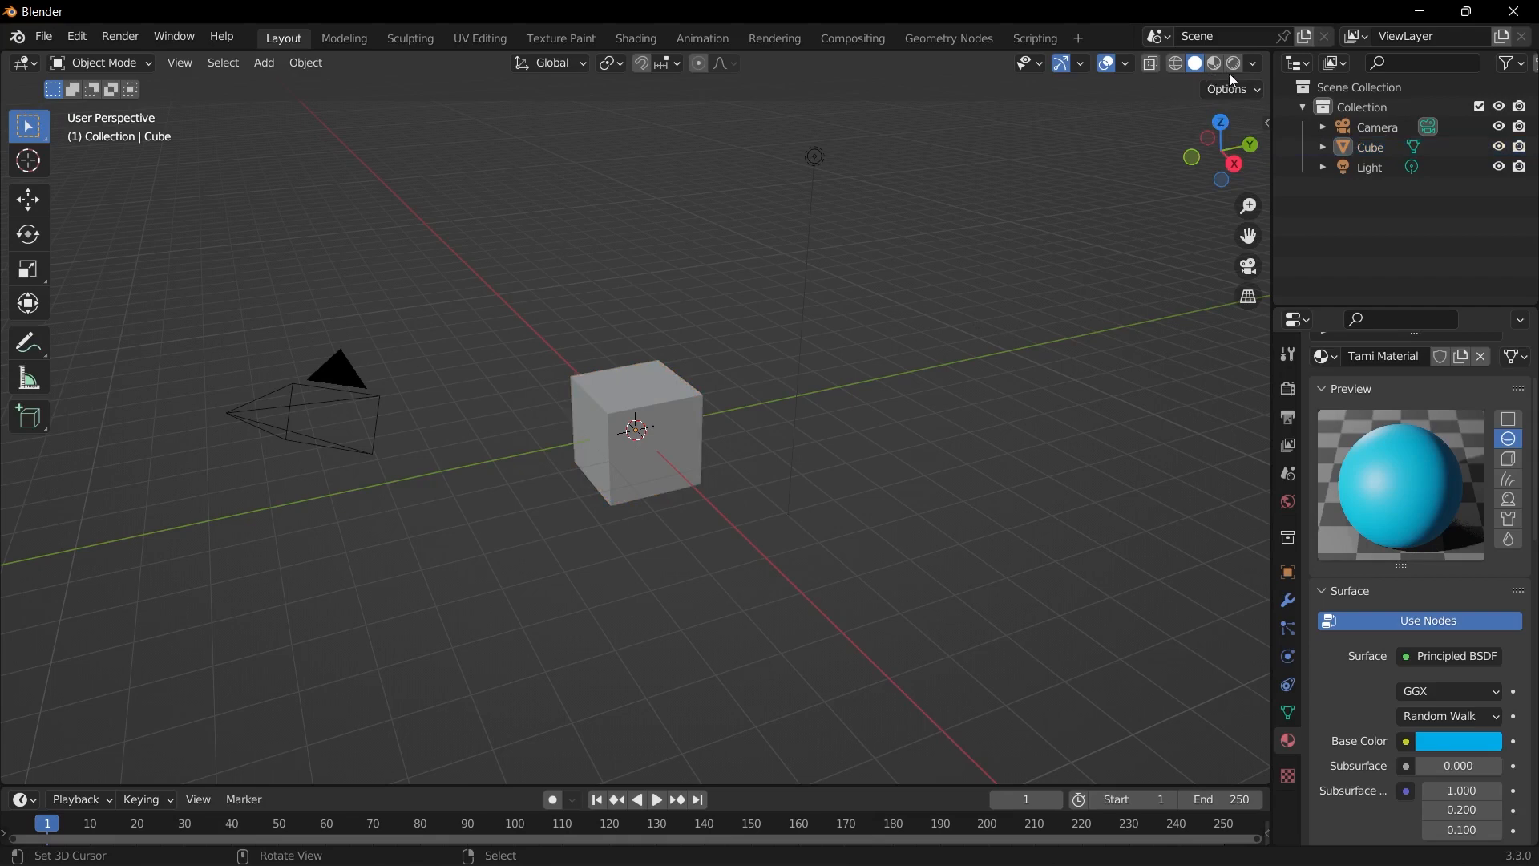
{"action": "left_click", "coordinate": [1179, 71]}
{"action": "mouse_move", "coordinate": [784, 306]}
{"action": "middle_mouse_down"}
{"action": "mouse_move", "coordinate": [752, 286]}
{"action": "mouse_move", "coordinate": [771, 309]}
{"action": "middle_mouse_up"}
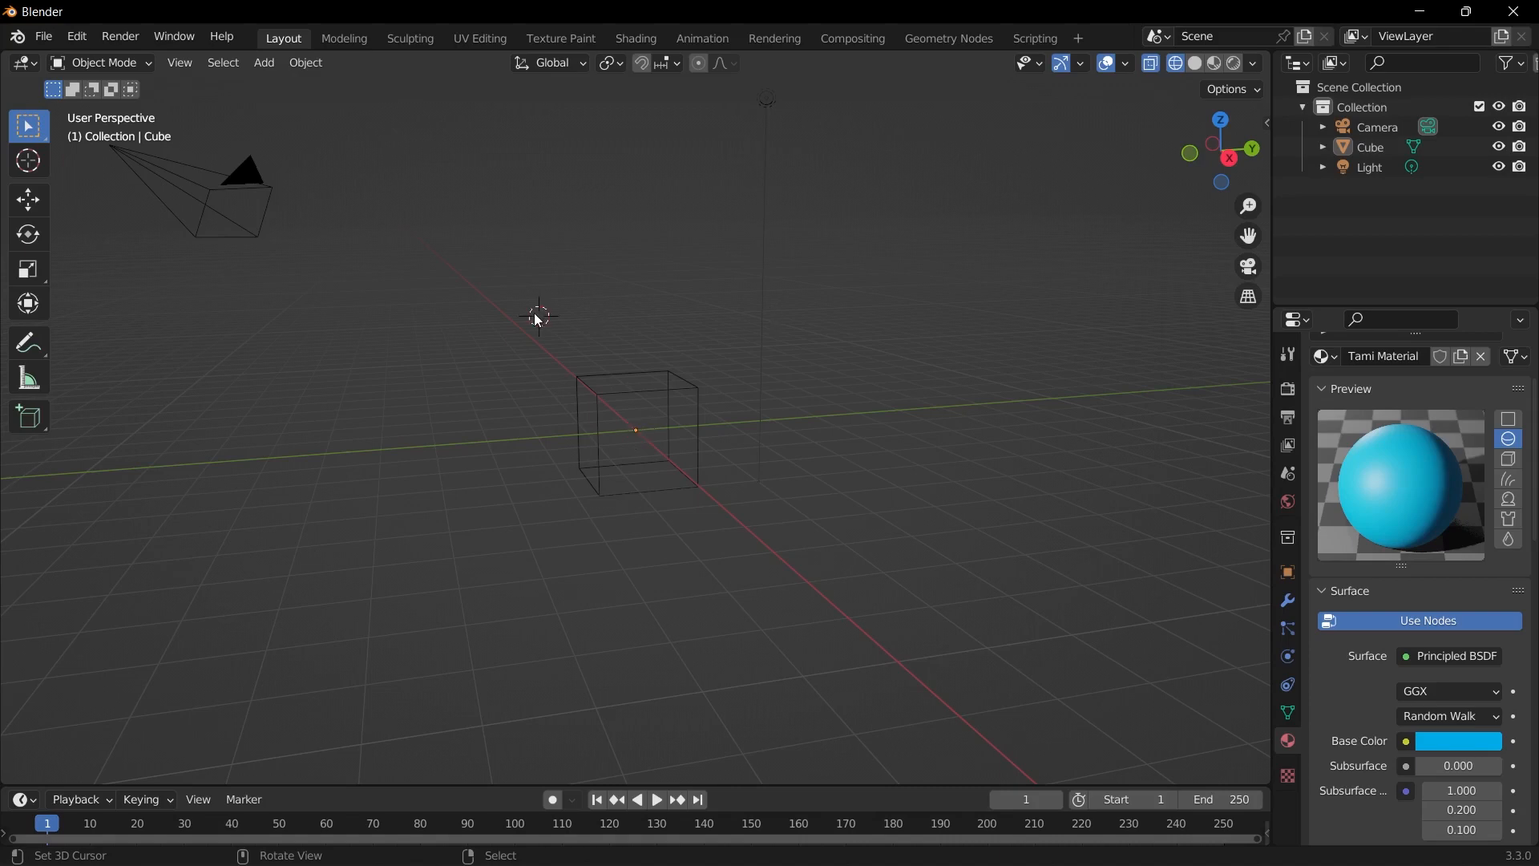
Step: Add a Monkey mesh at the 3D cursor above the cube and inspect its wireframe
{"action": "key", "text": "shift+a"}
{"action": "mouse_move", "coordinate": [537, 316]}
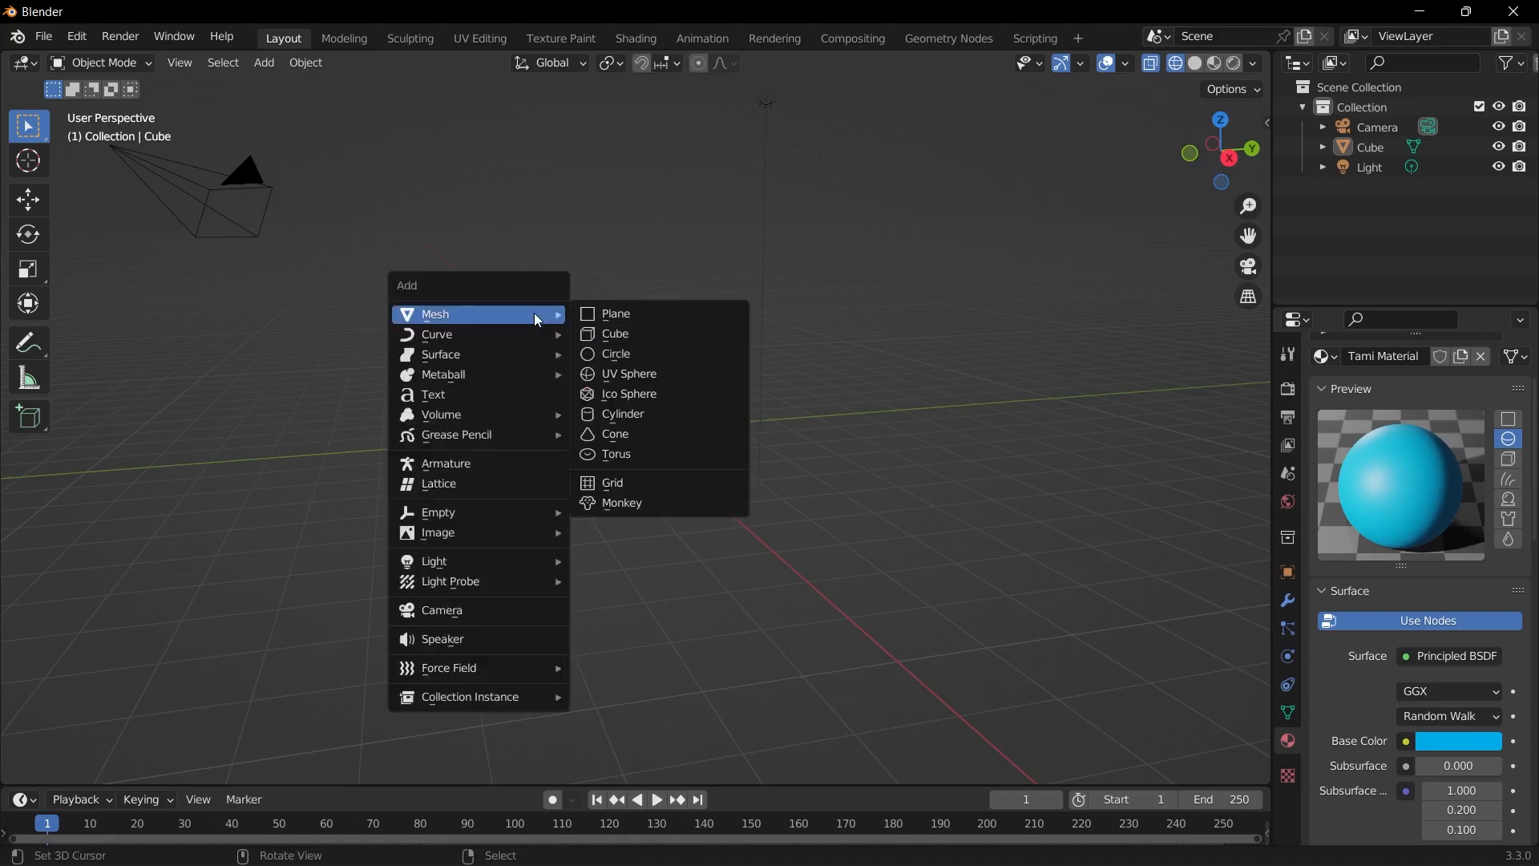
{"action": "left_click", "coordinate": [616, 502]}
{"action": "scroll", "coordinate": [499, 282], "scroll_direction": "up", "scroll_amount": 3}
{"action": "right_click", "coordinate": [622, 263]}
{"action": "middle_click_drag", "start_coordinate": [641, 263], "coordinate": [850, 287]}
{"action": "middle_click_drag", "start_coordinate": [838, 290], "coordinate": [967, 375], "text": "shift"}
{"action": "scroll", "coordinate": [653, 324], "scroll_direction": "up", "scroll_amount": 1}
{"action": "middle_click_drag", "start_coordinate": [764, 349], "coordinate": [661, 249]}
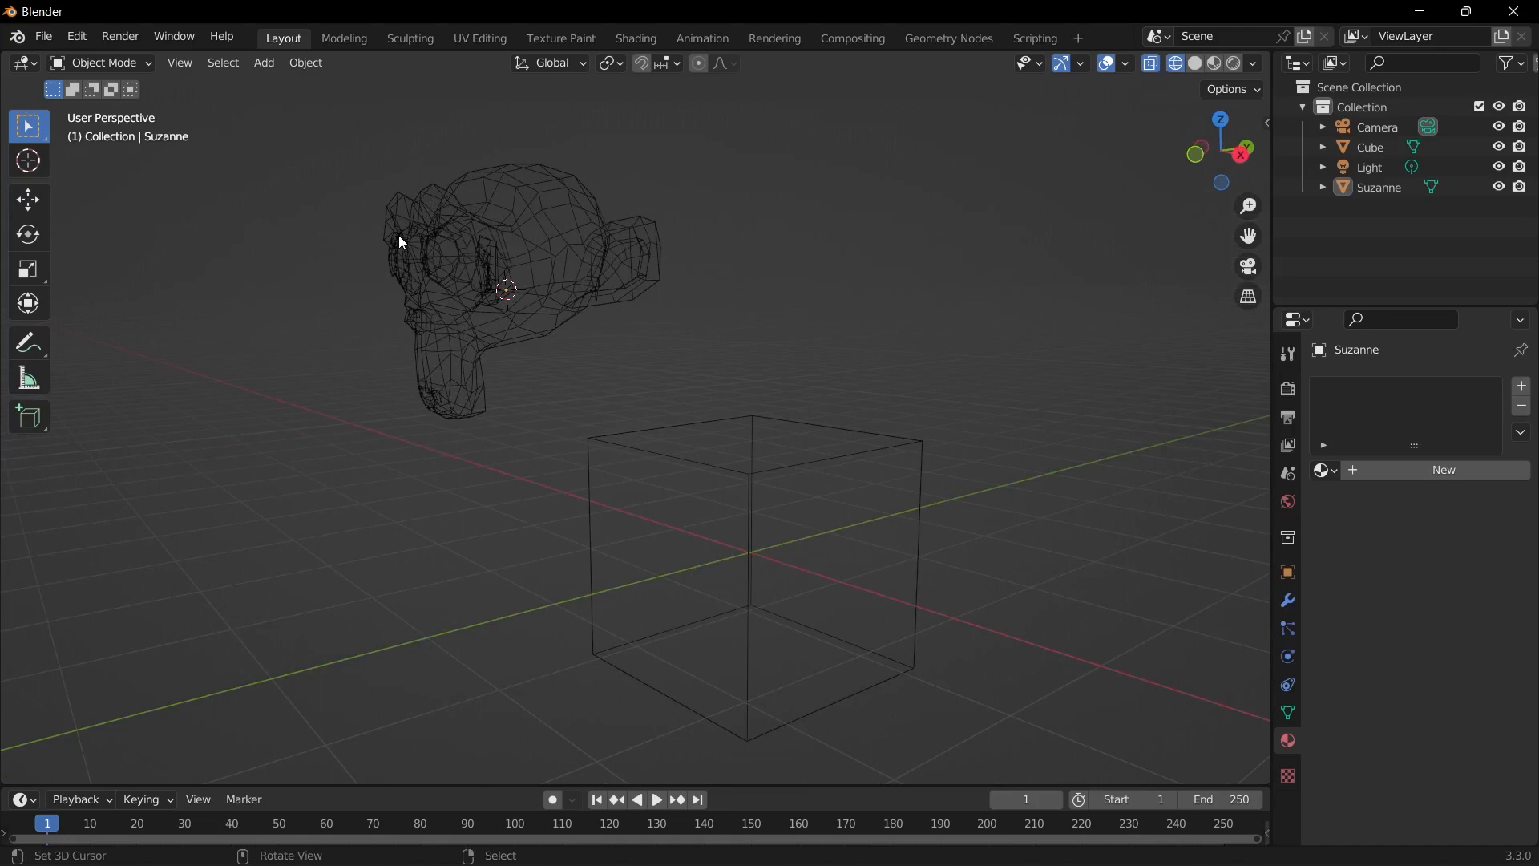
Step: Delete the monkey mesh from the scene
{"action": "left_click", "coordinate": [476, 230]}
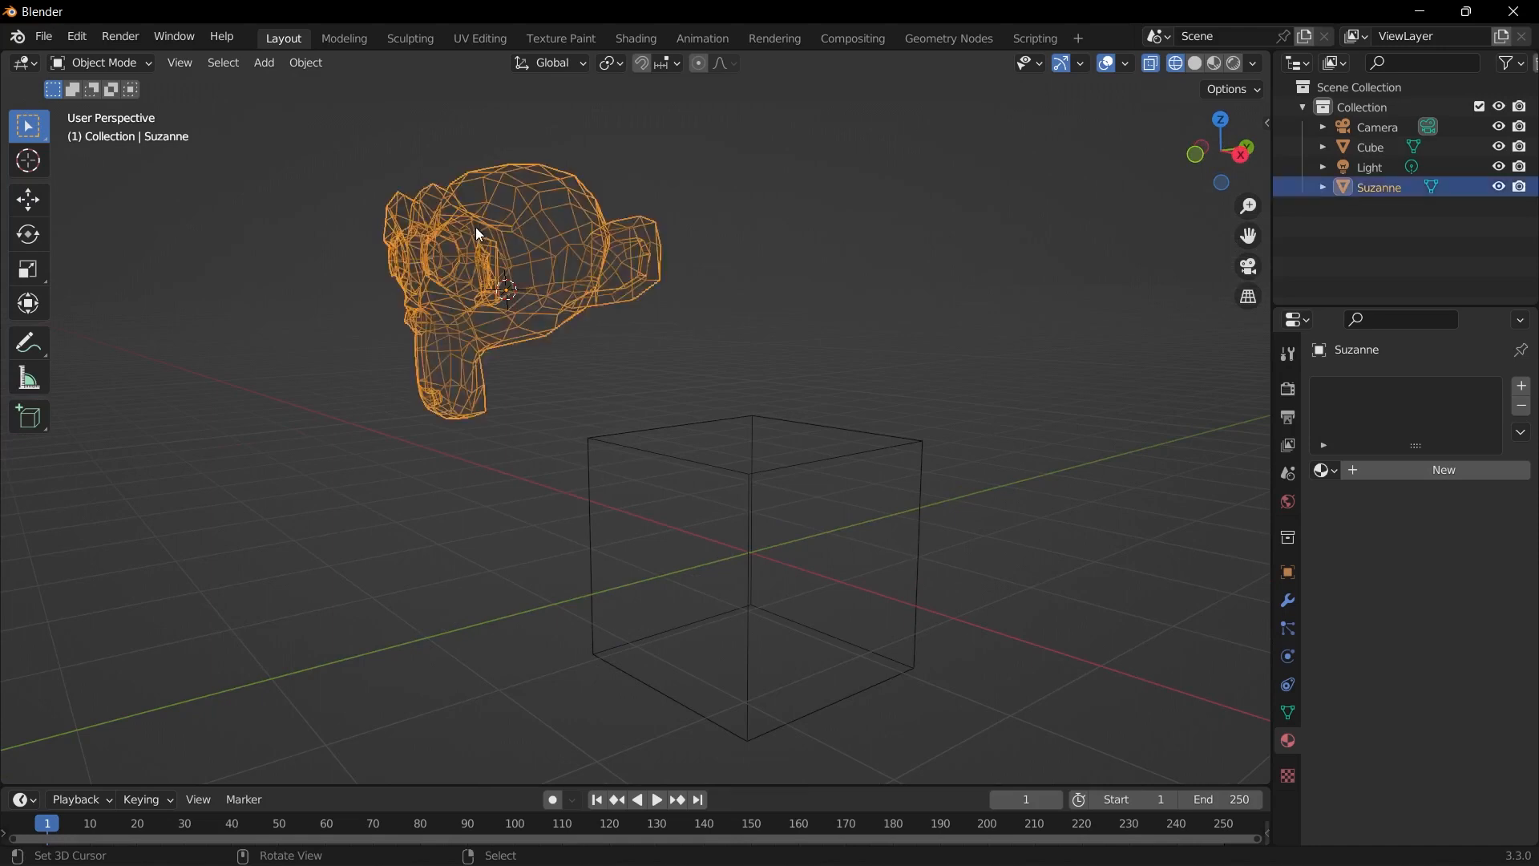
{"action": "key", "text": "x"}
{"action": "left_click", "coordinate": [481, 230]}
Step: Switch the viewport from Wireframe to Material Preview shading and select the cube
{"action": "key", "text": "shift+z"}
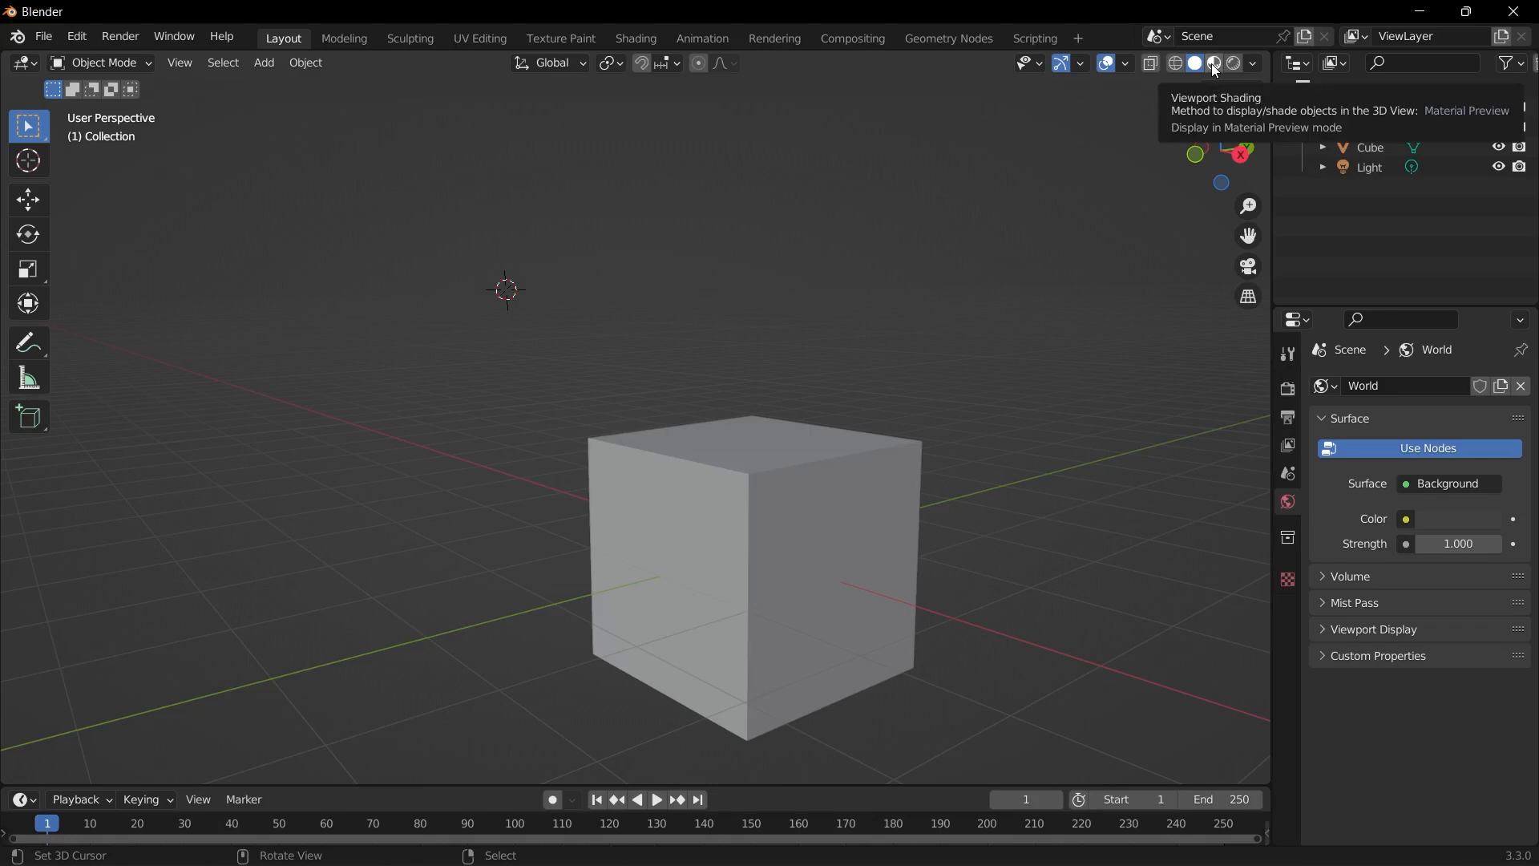
{"action": "scroll", "coordinate": [785, 378], "scroll_direction": "down", "scroll_amount": 2}
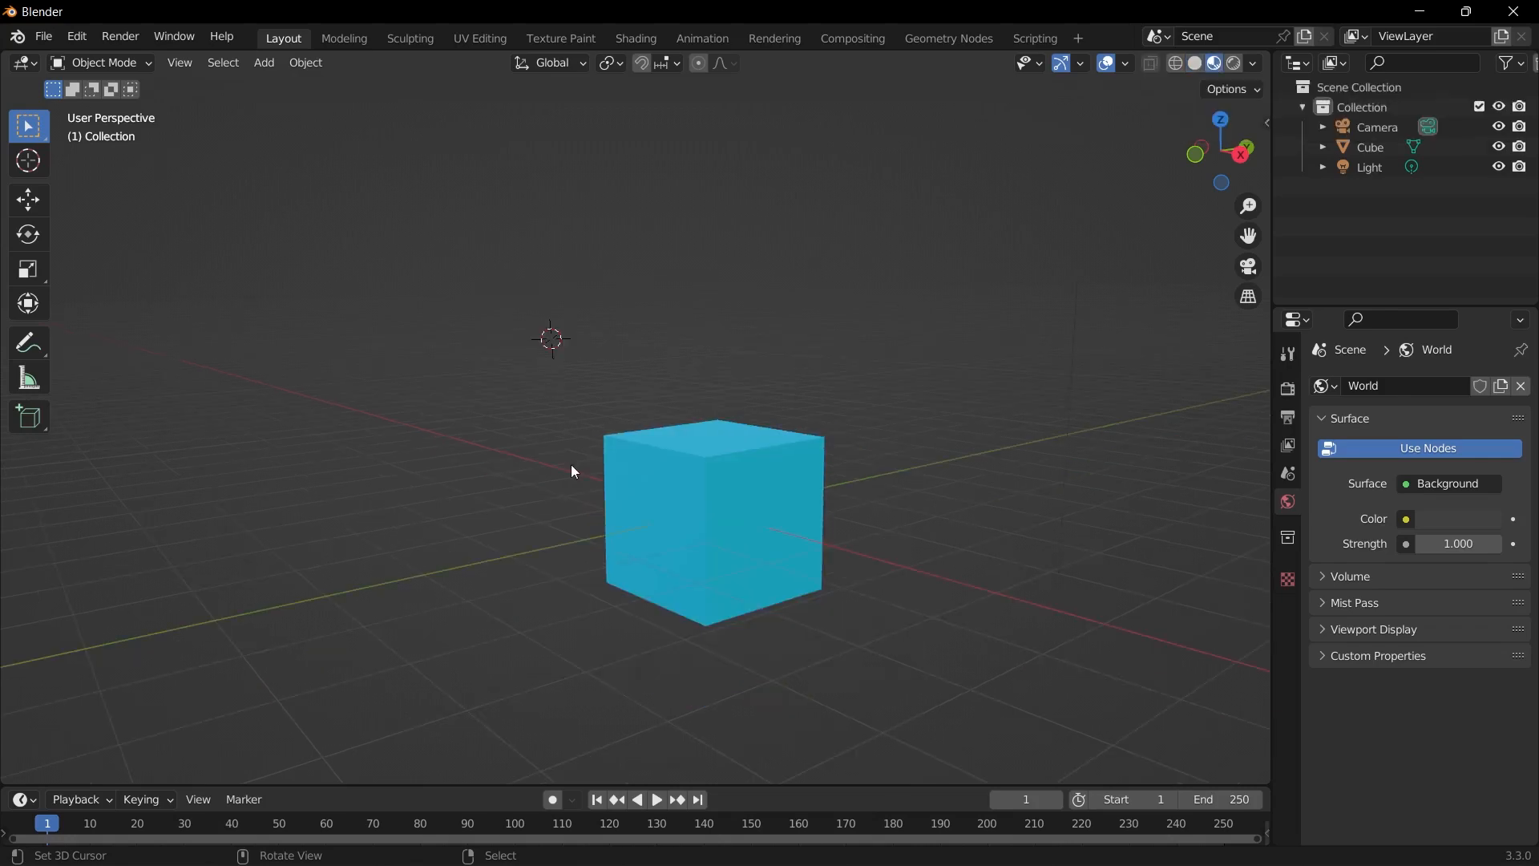
{"action": "left_click", "coordinate": [705, 513]}
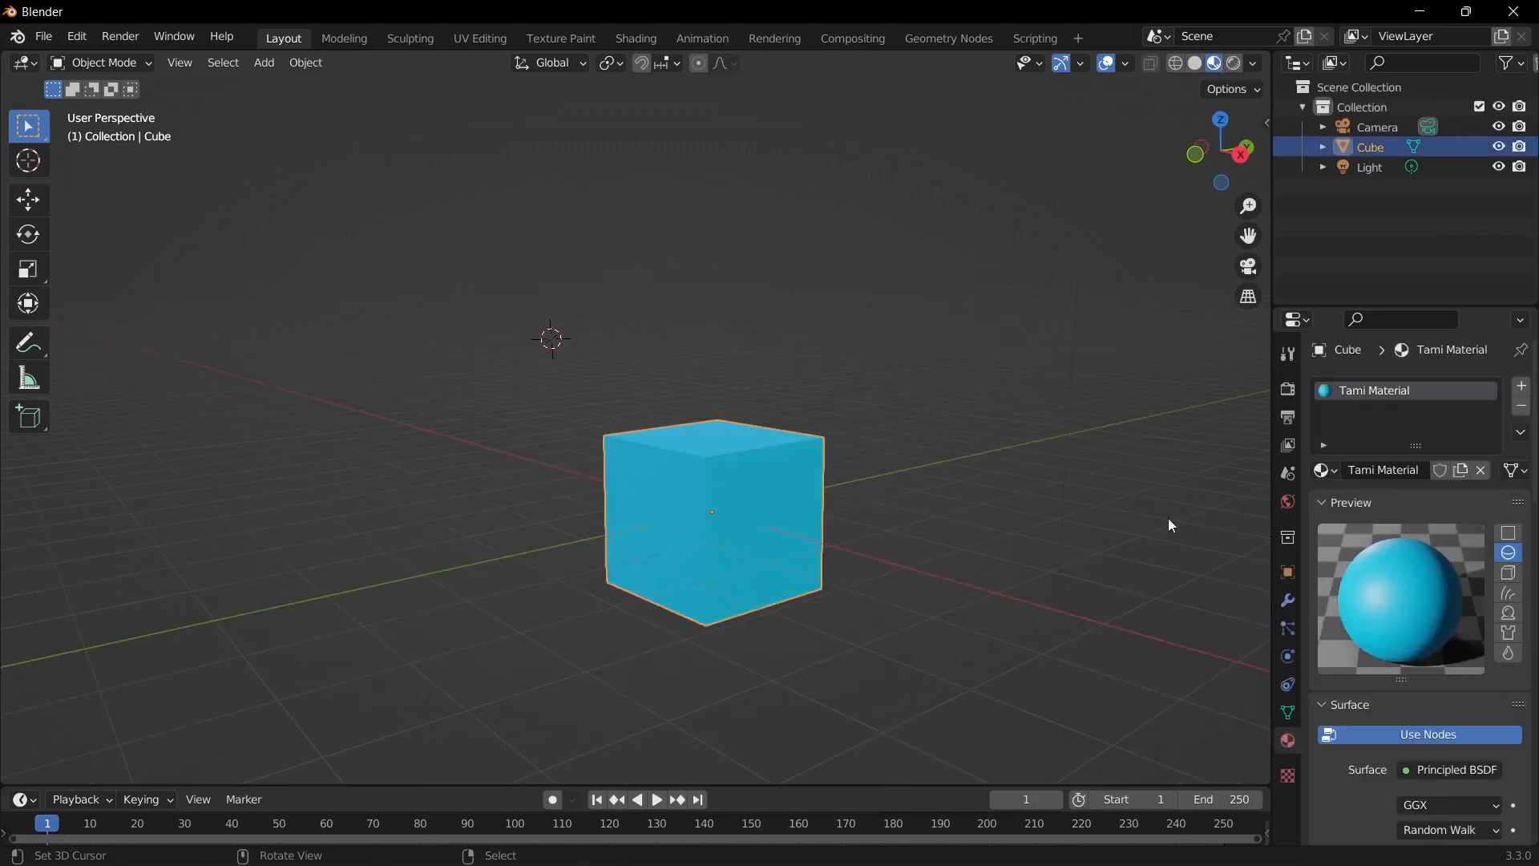
Step: Set the Metallic value of Tami Material to about 0.789 and inspect the cube from another side
{"action": "scroll", "coordinate": [1439, 518], "scroll_direction": "down", "scroll_amount": 6}
{"action": "scroll", "coordinate": [1435, 518], "scroll_direction": "down", "scroll_amount": 5}
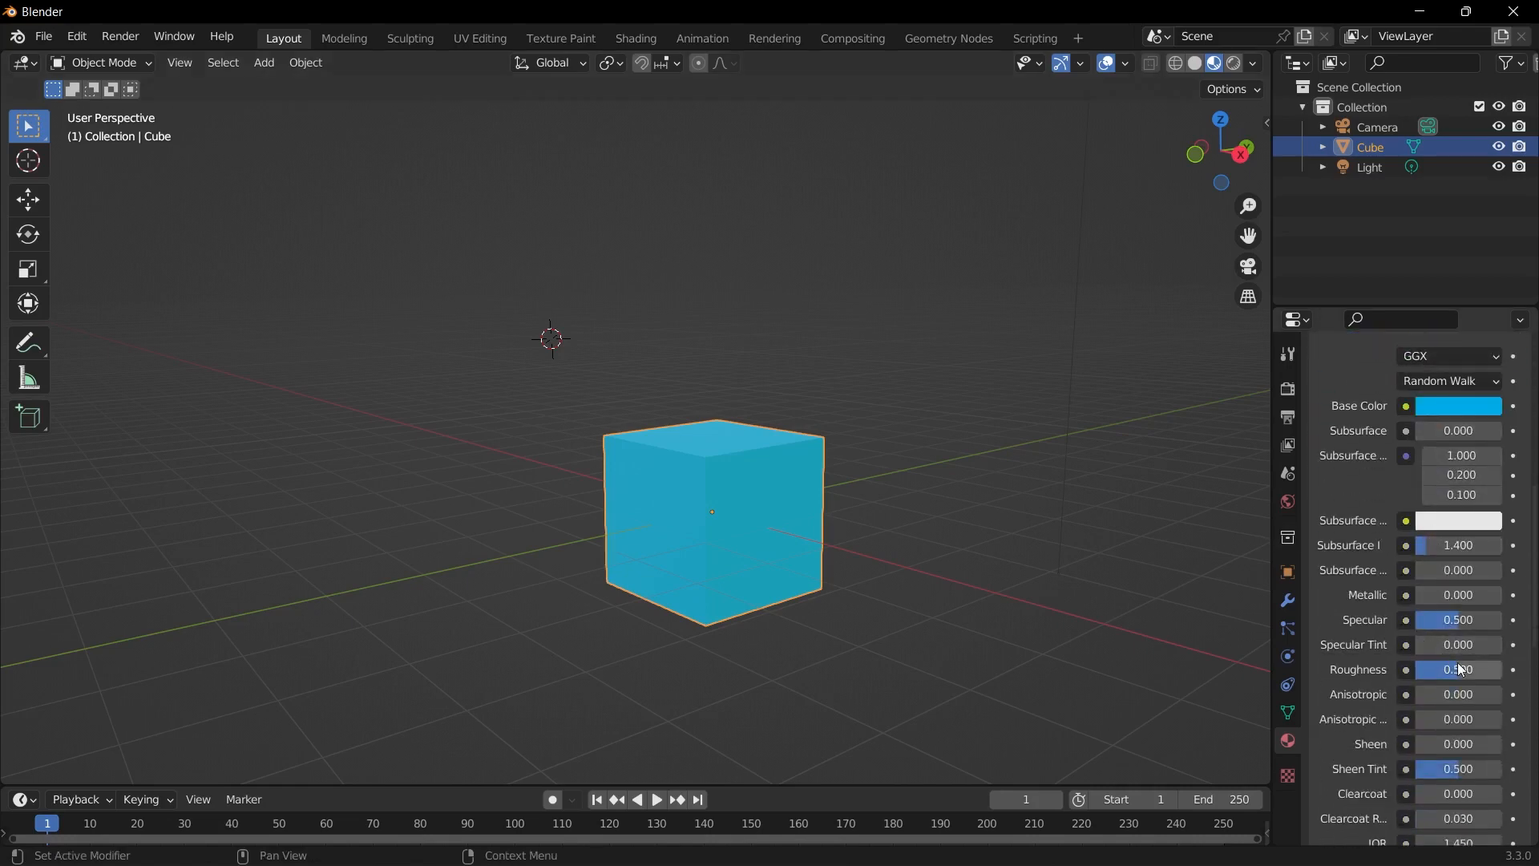
{"action": "left_click_drag", "start_coordinate": [1446, 596], "coordinate": [1512, 597]}
{"action": "middle_click_drag", "start_coordinate": [912, 516], "coordinate": [621, 516]}
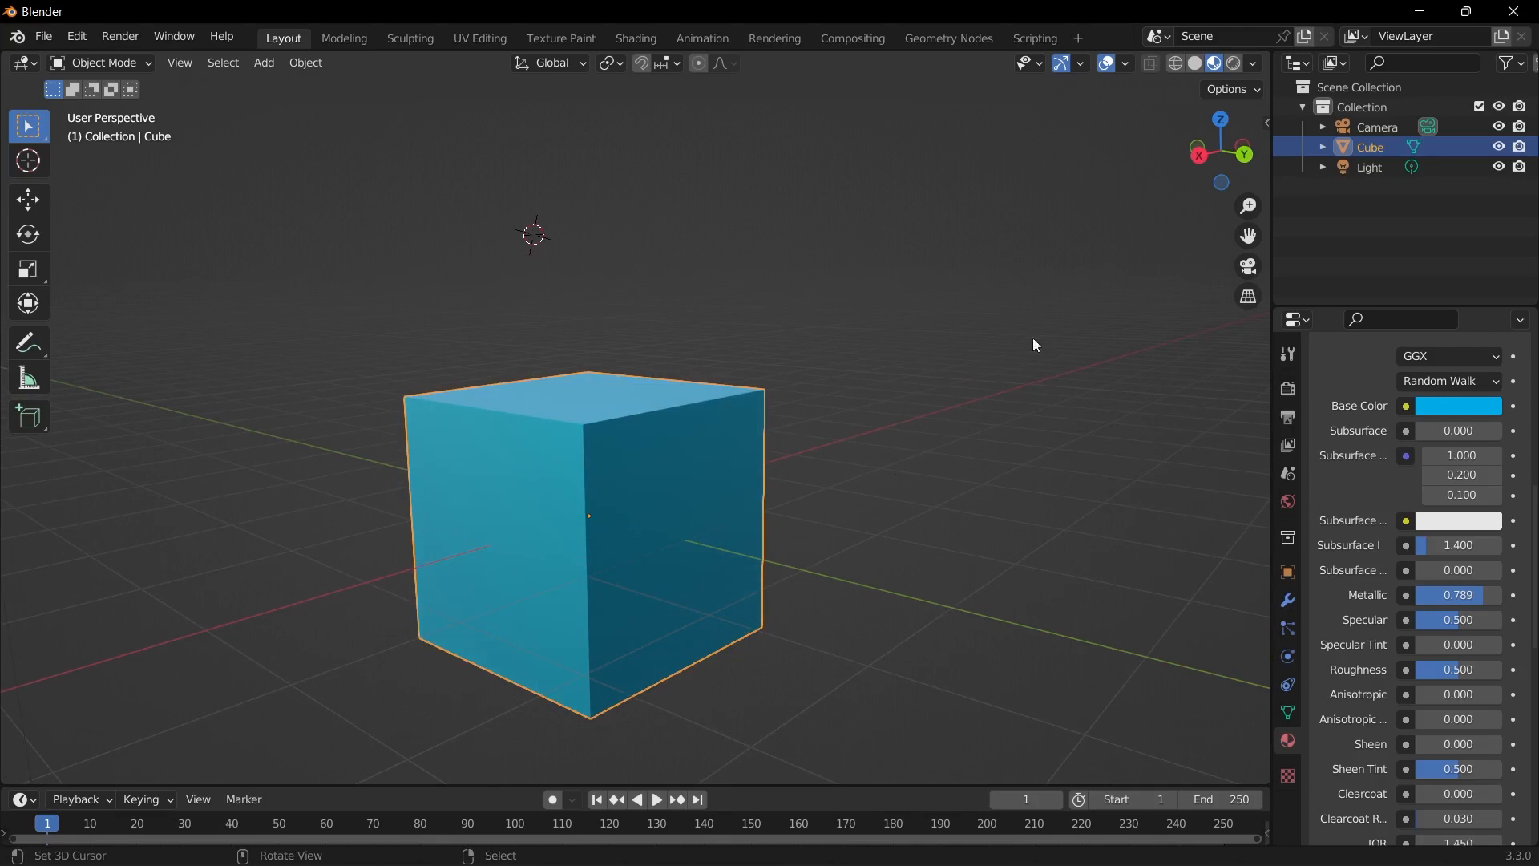
Step: Switch the viewport to Rendered shading, add an Area light at the 3D cursor and nudge it slightly
{"action": "left_click", "coordinate": [1234, 62]}
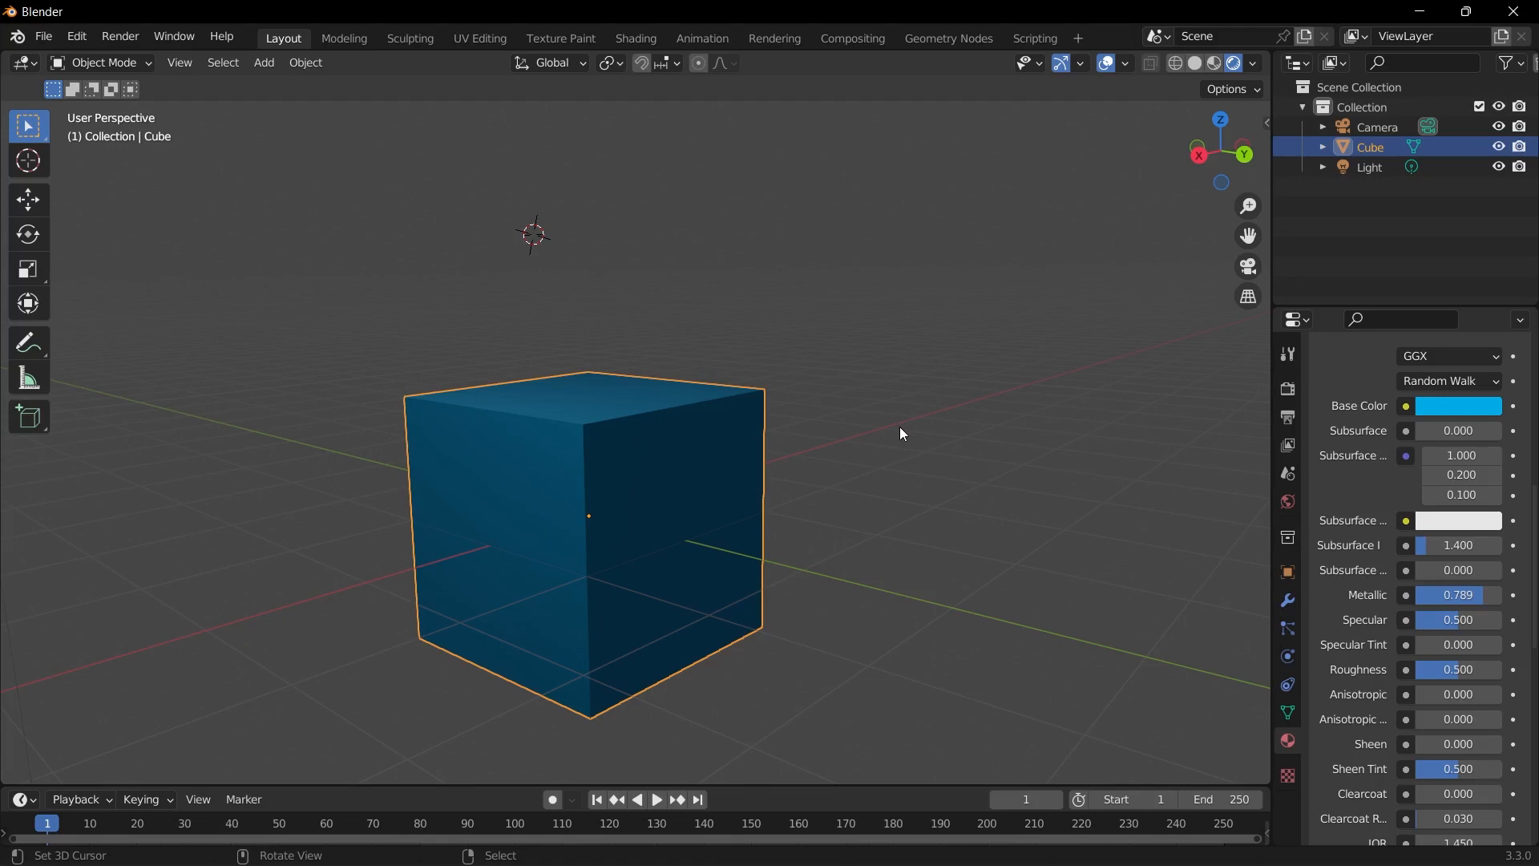
{"action": "key", "text": "shift+a"}
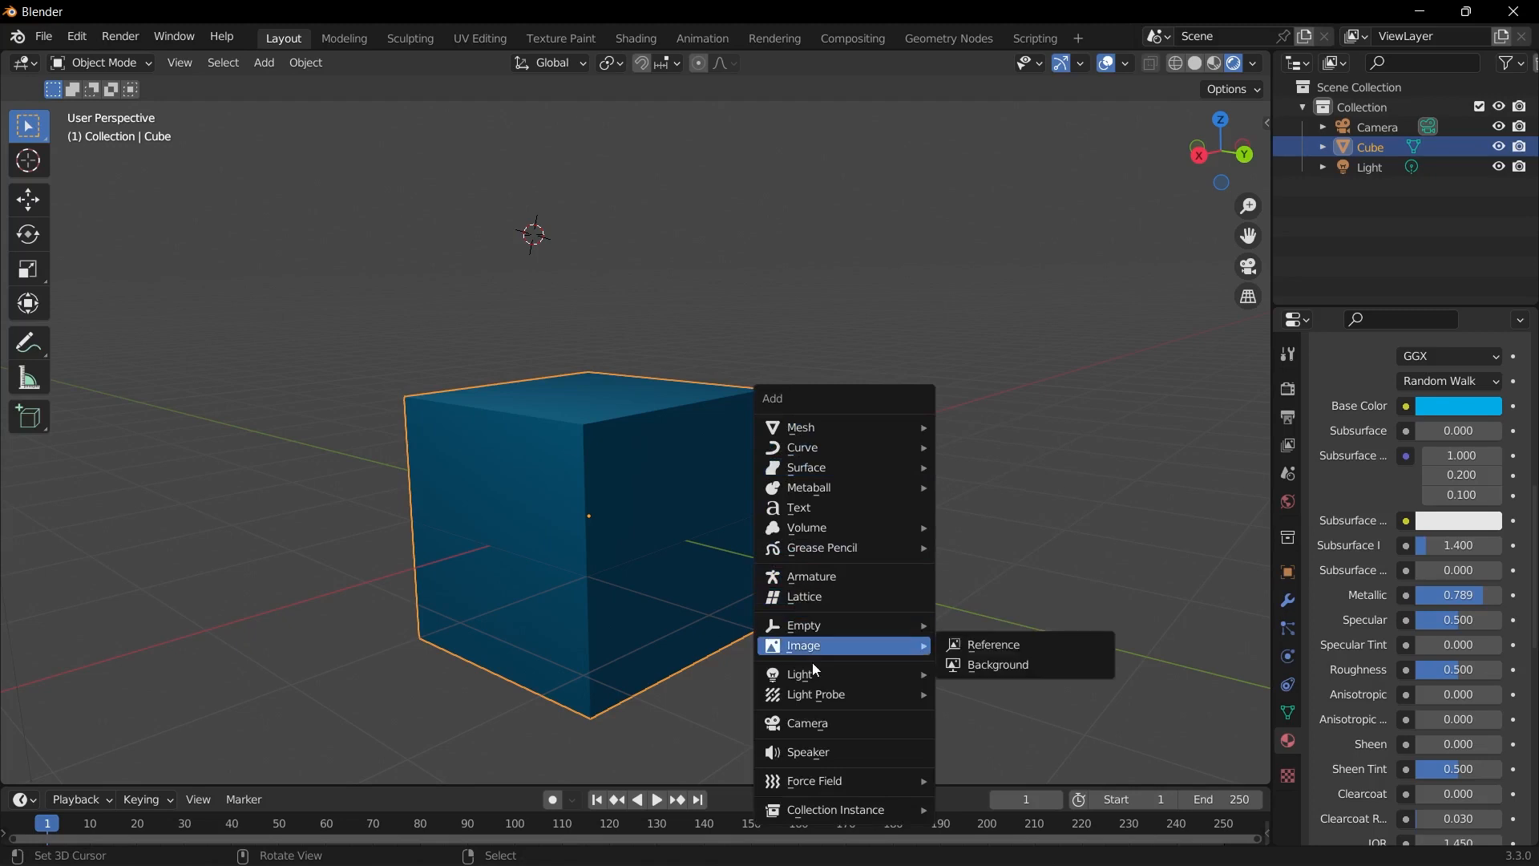
{"action": "mouse_move", "coordinate": [813, 673]}
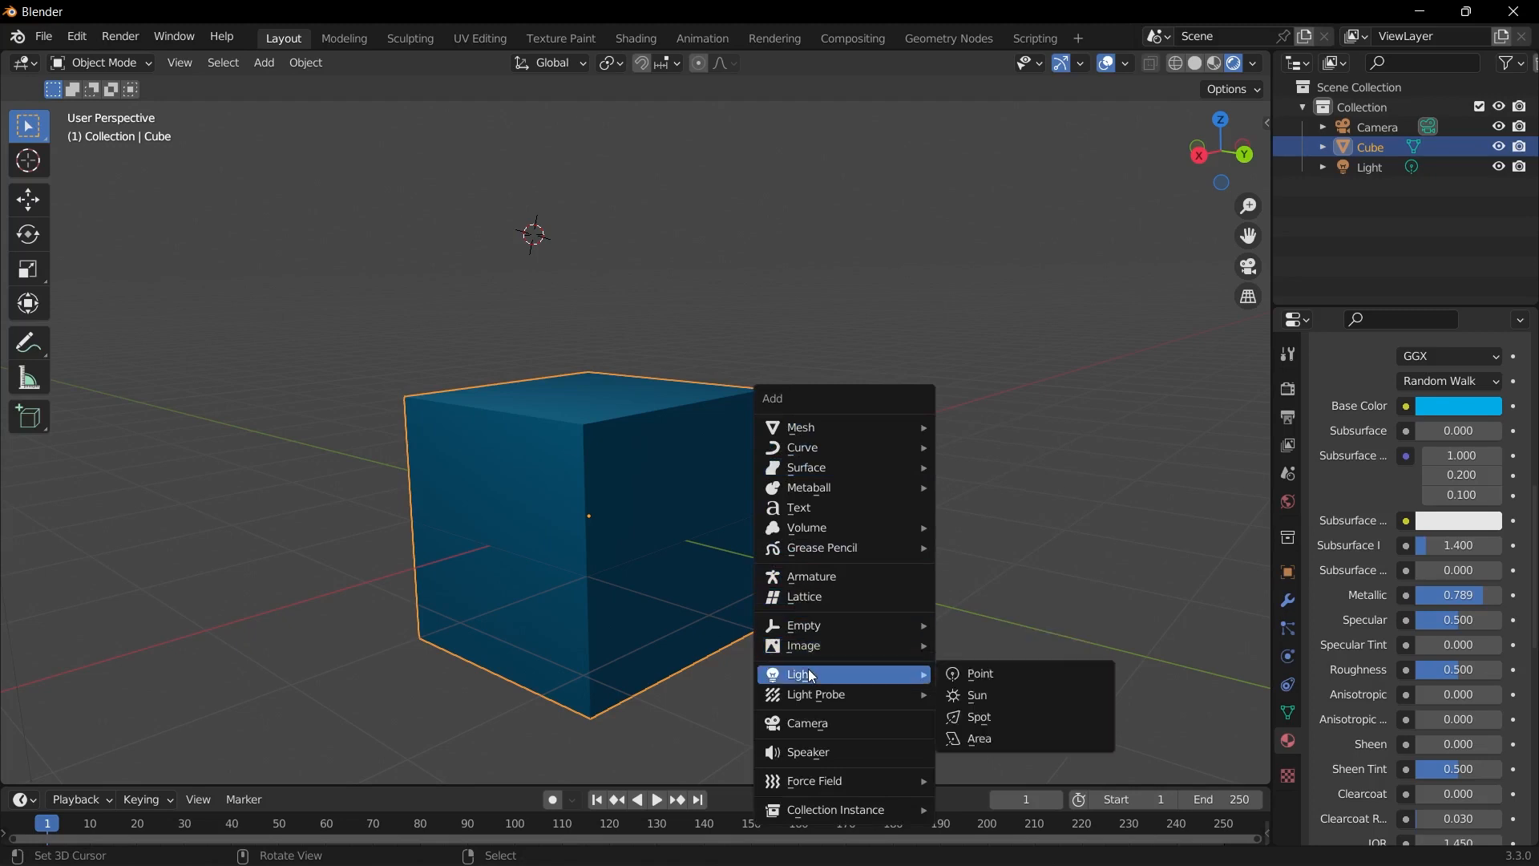
{"action": "left_click", "coordinate": [988, 739]}
{"action": "middle_click_drag", "start_coordinate": [639, 267], "coordinate": [777, 344]}
{"action": "key", "text": "g"}
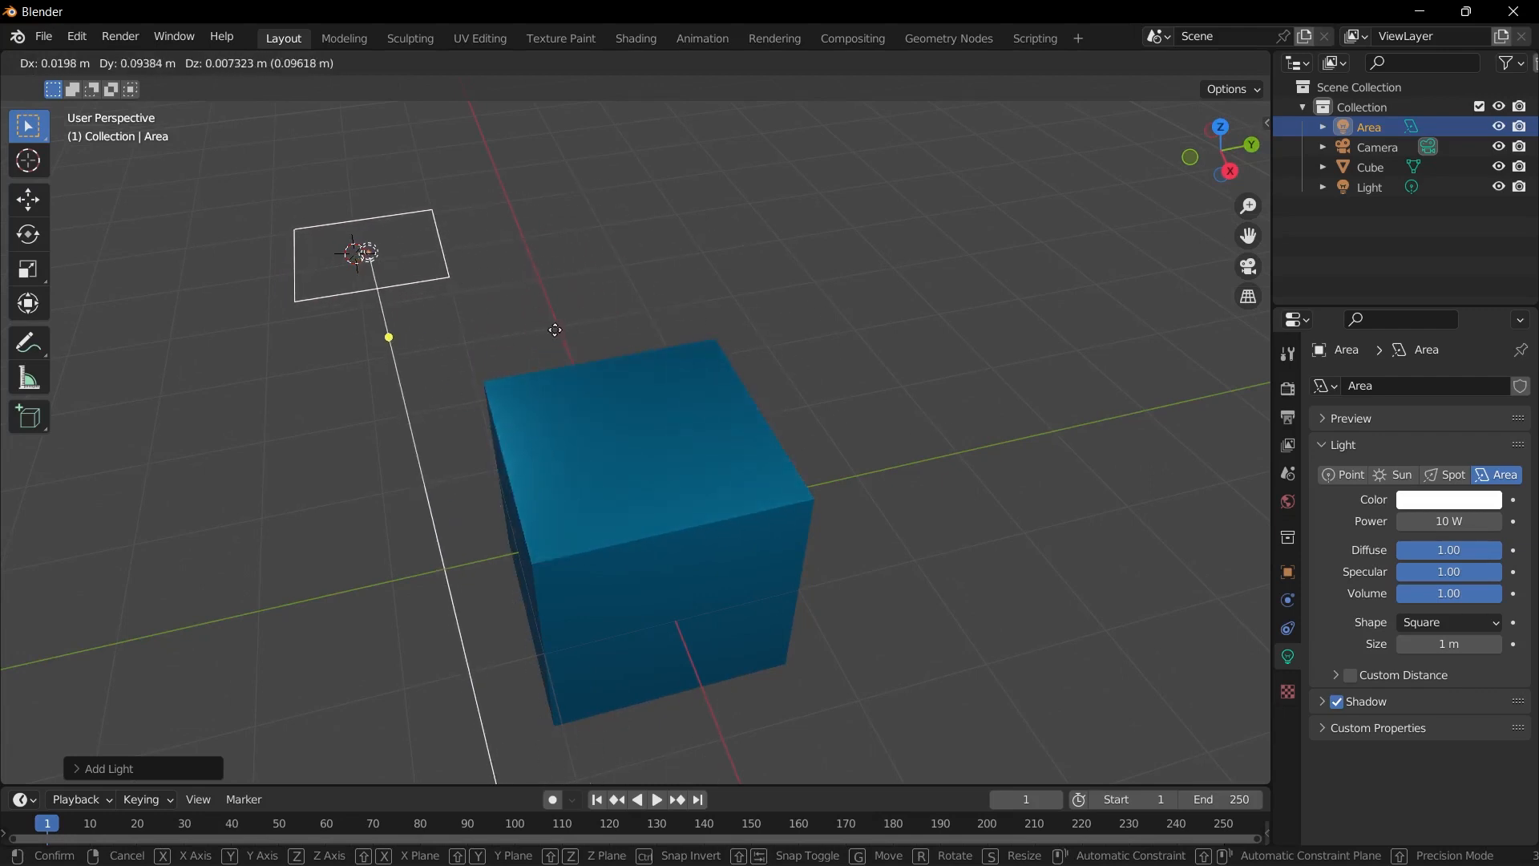
{"action": "left_click", "coordinate": [553, 330]}
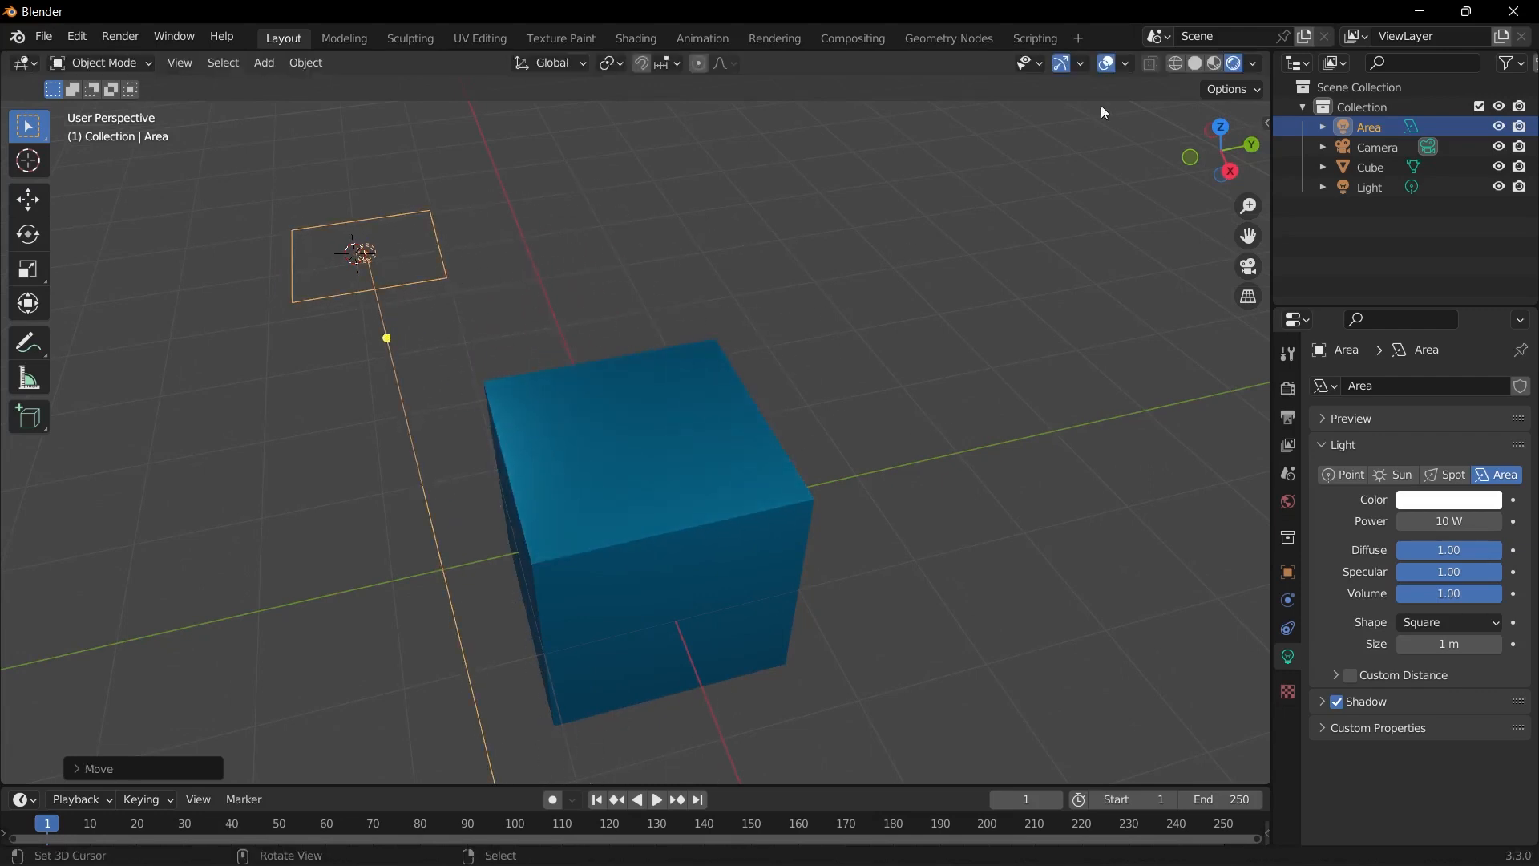
Step: Return the viewport to Material Preview shading and try moving the area light around the cube
{"action": "left_click", "coordinate": [1214, 65]}
{"action": "key", "text": "g"}
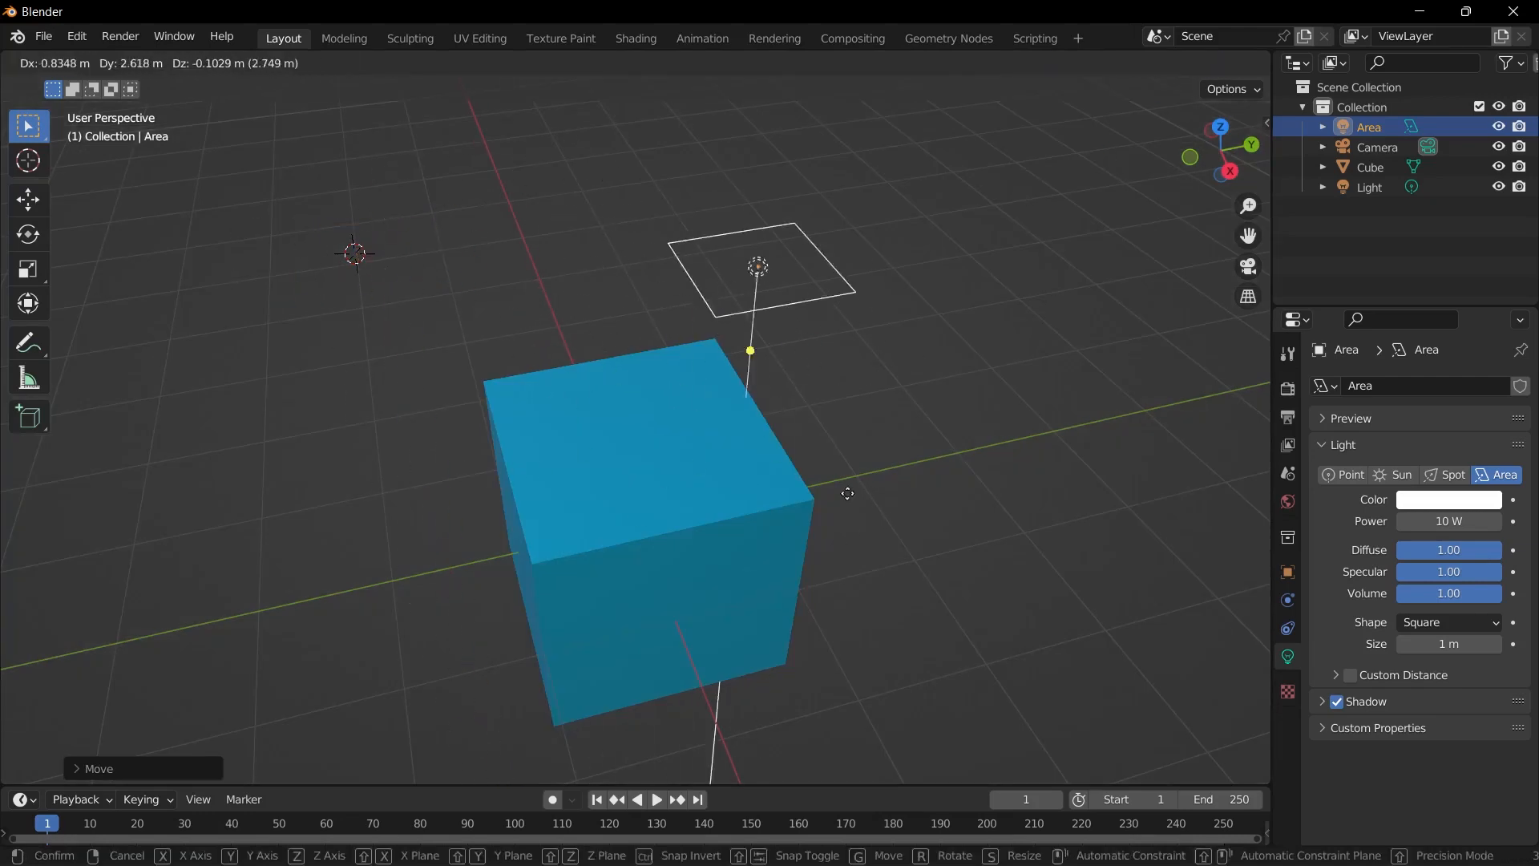
{"action": "right_click", "coordinate": [596, 428]}
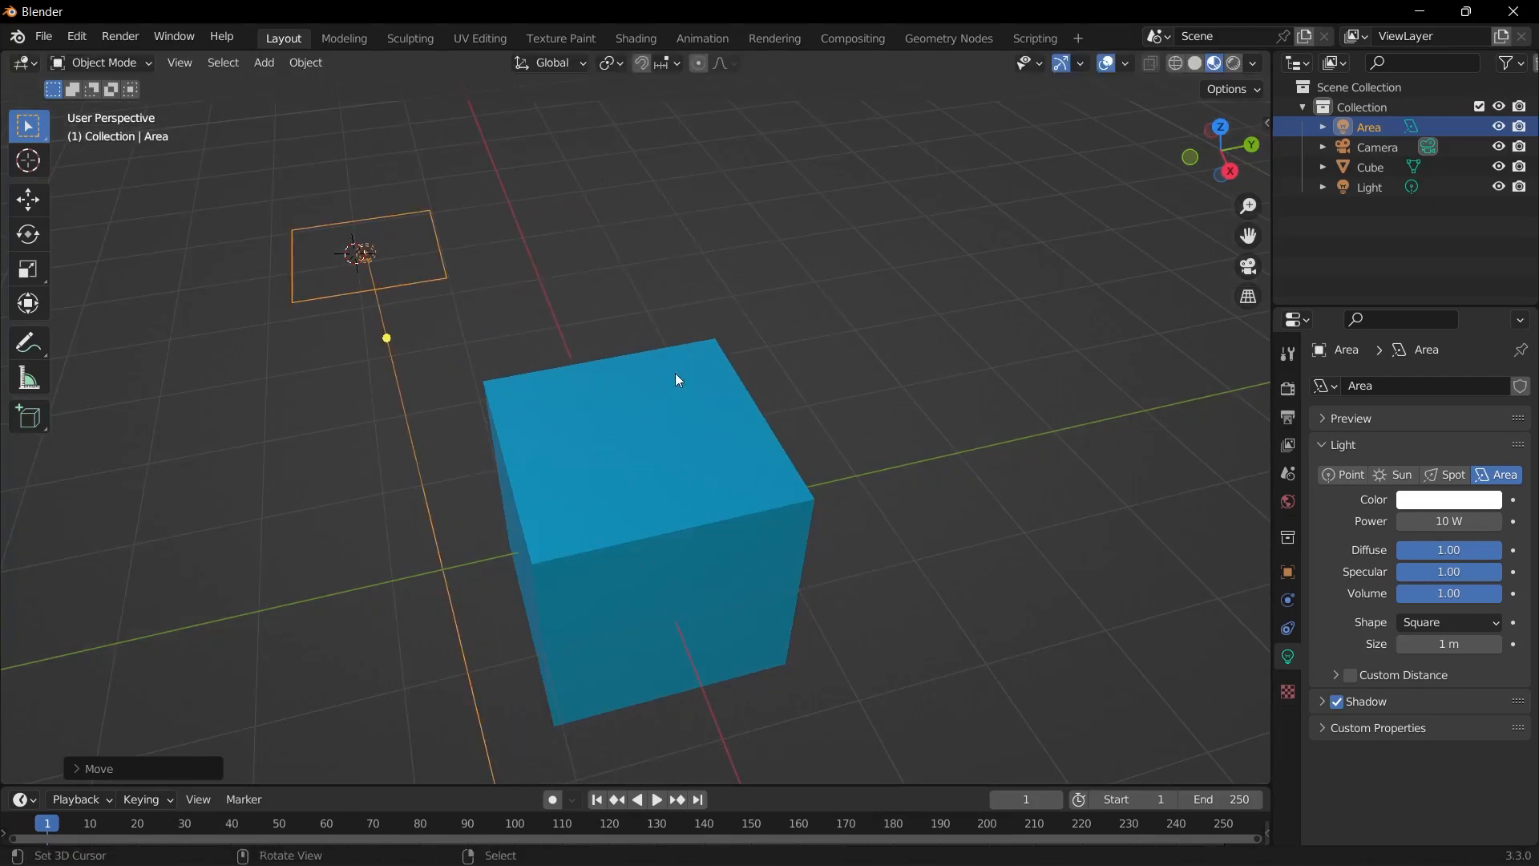
Step: Delete the area light from the scene
{"action": "middle_click_drag", "start_coordinate": [675, 373], "coordinate": [589, 323]}
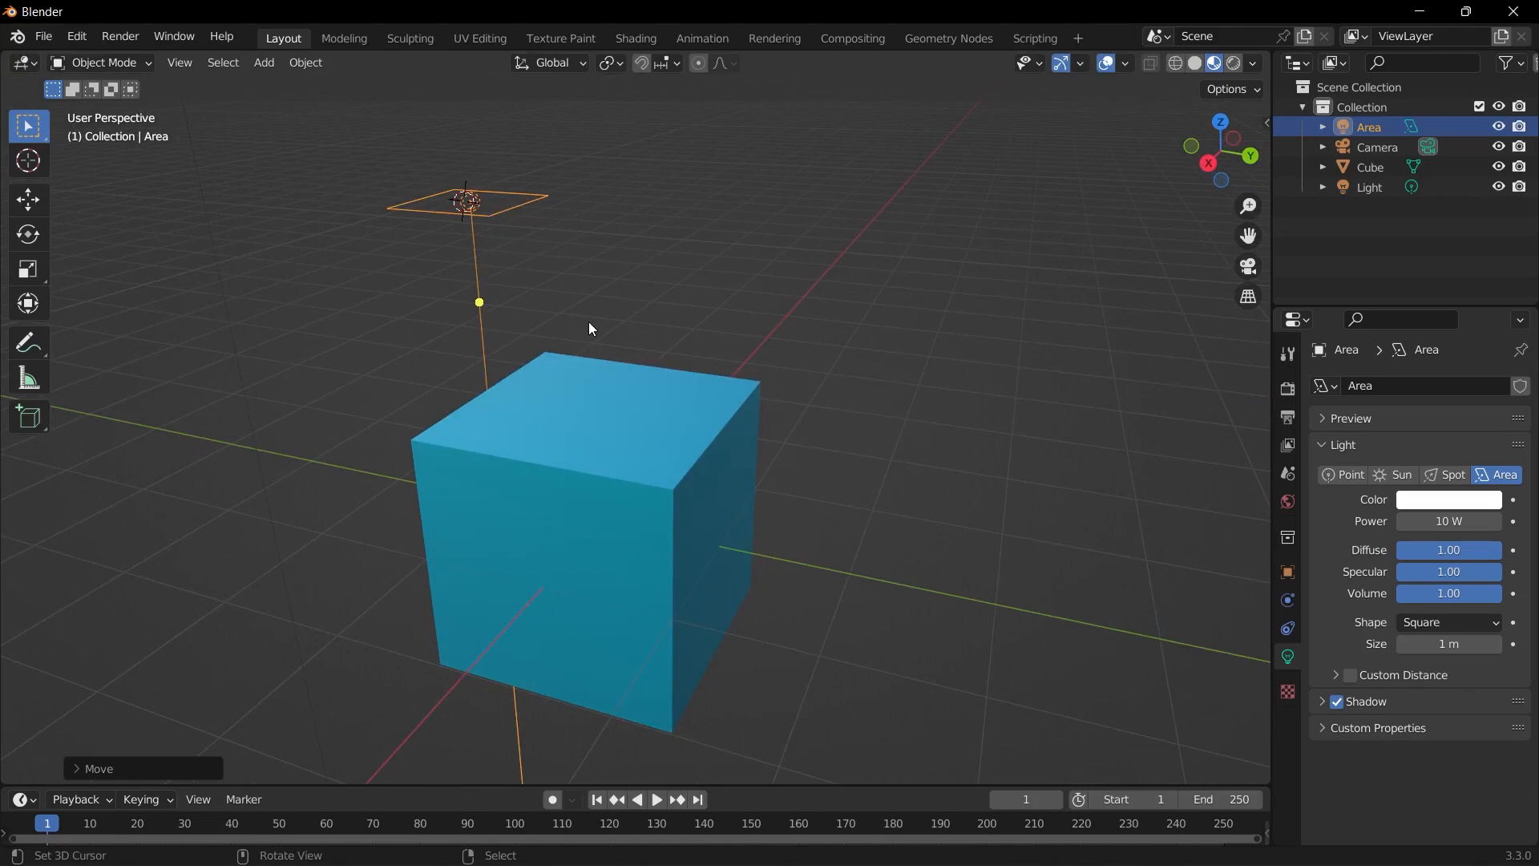
{"action": "key", "text": "x"}
{"action": "left_click", "coordinate": [590, 324]}
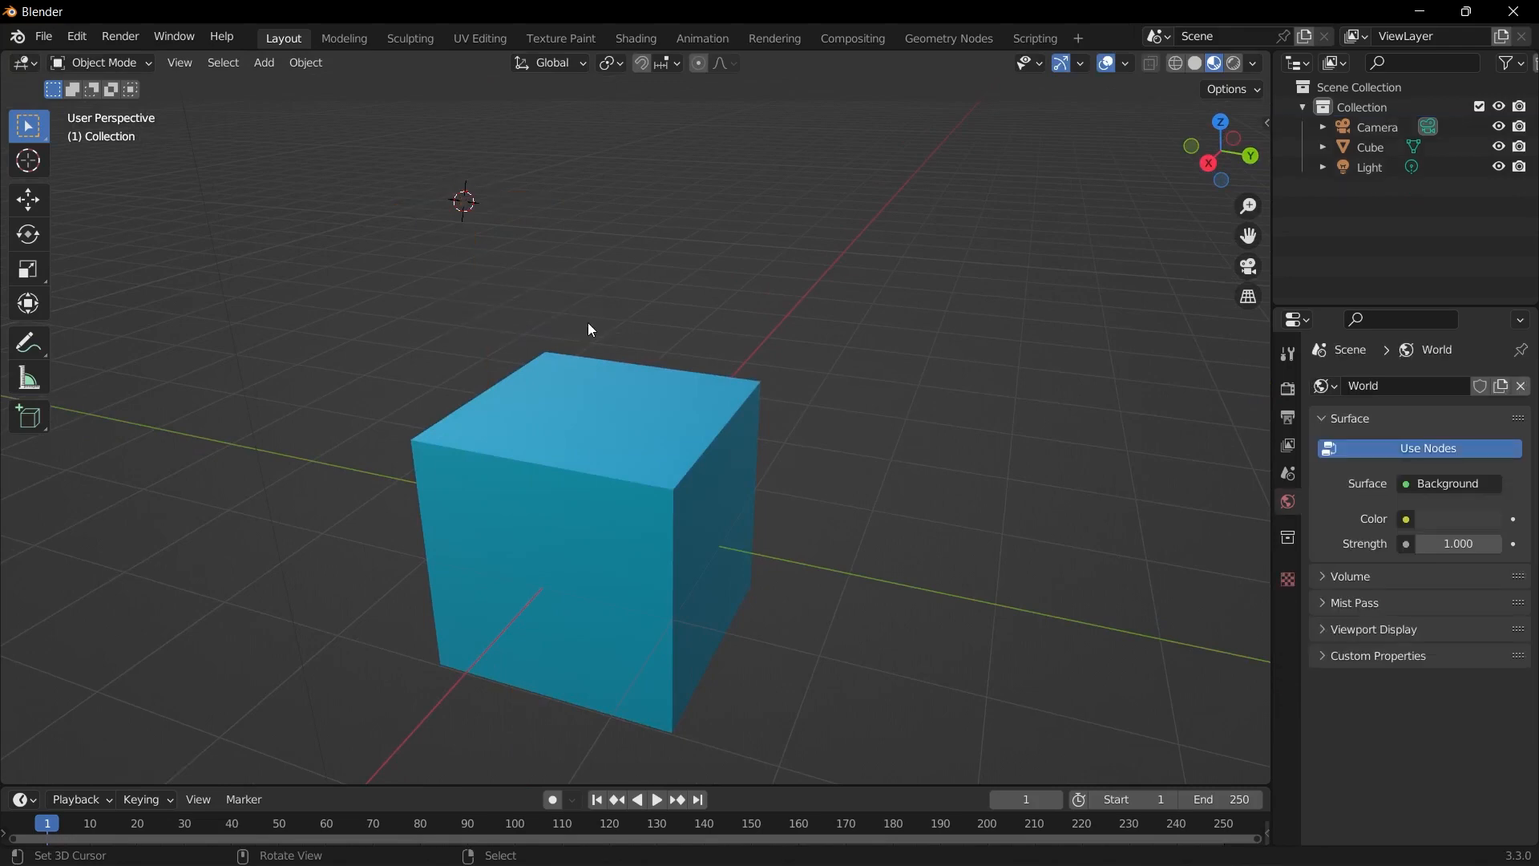
Step: Select the cube and open the Shading workspace to examine Tami Material's Principled BSDF and Material Output nodes
{"action": "left_click", "coordinate": [597, 377]}
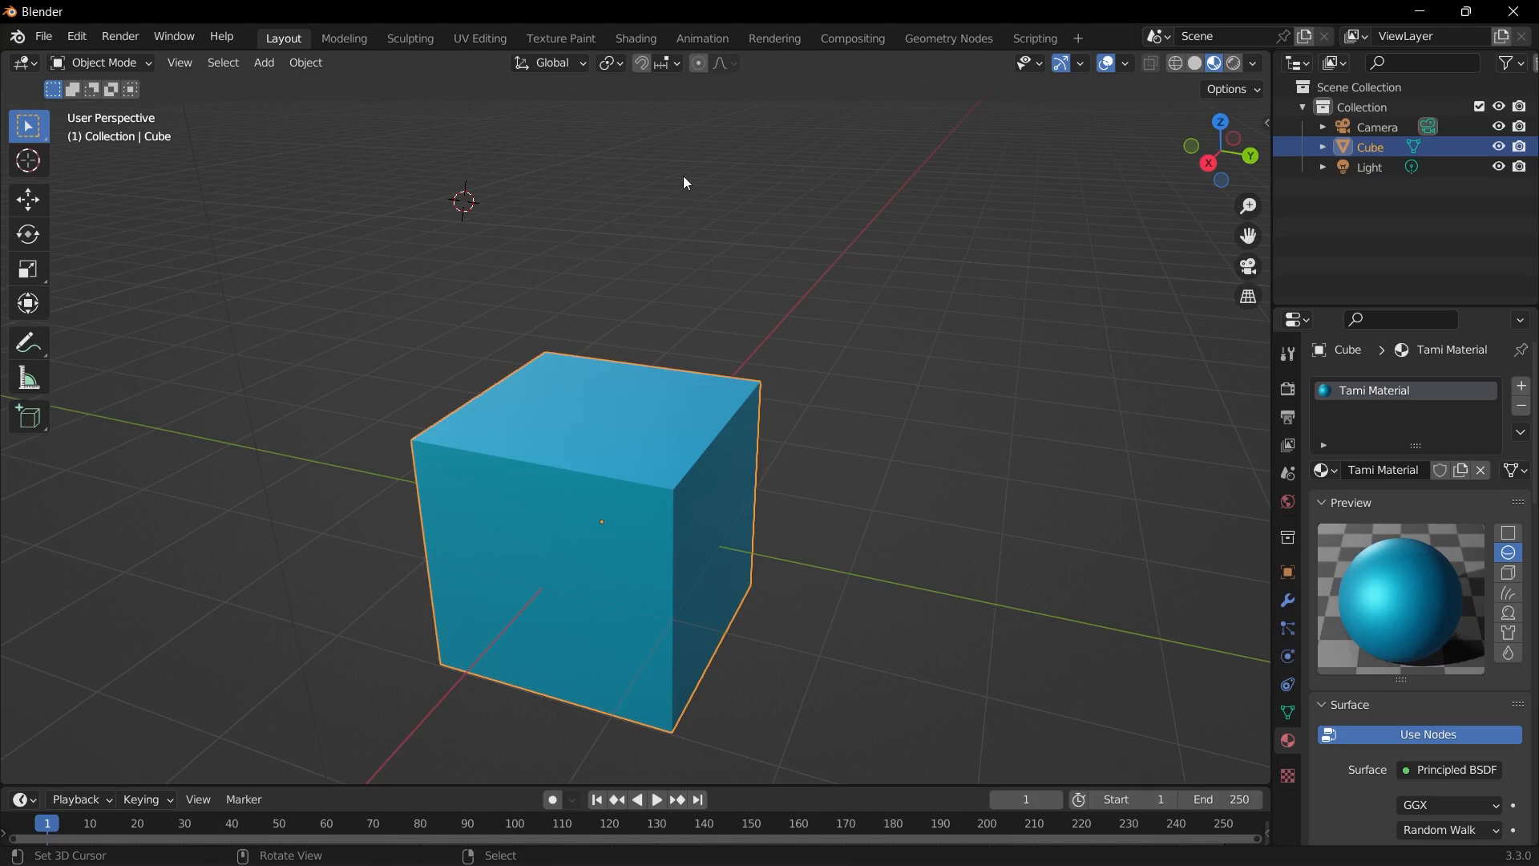
{"action": "left_click", "coordinate": [636, 40]}
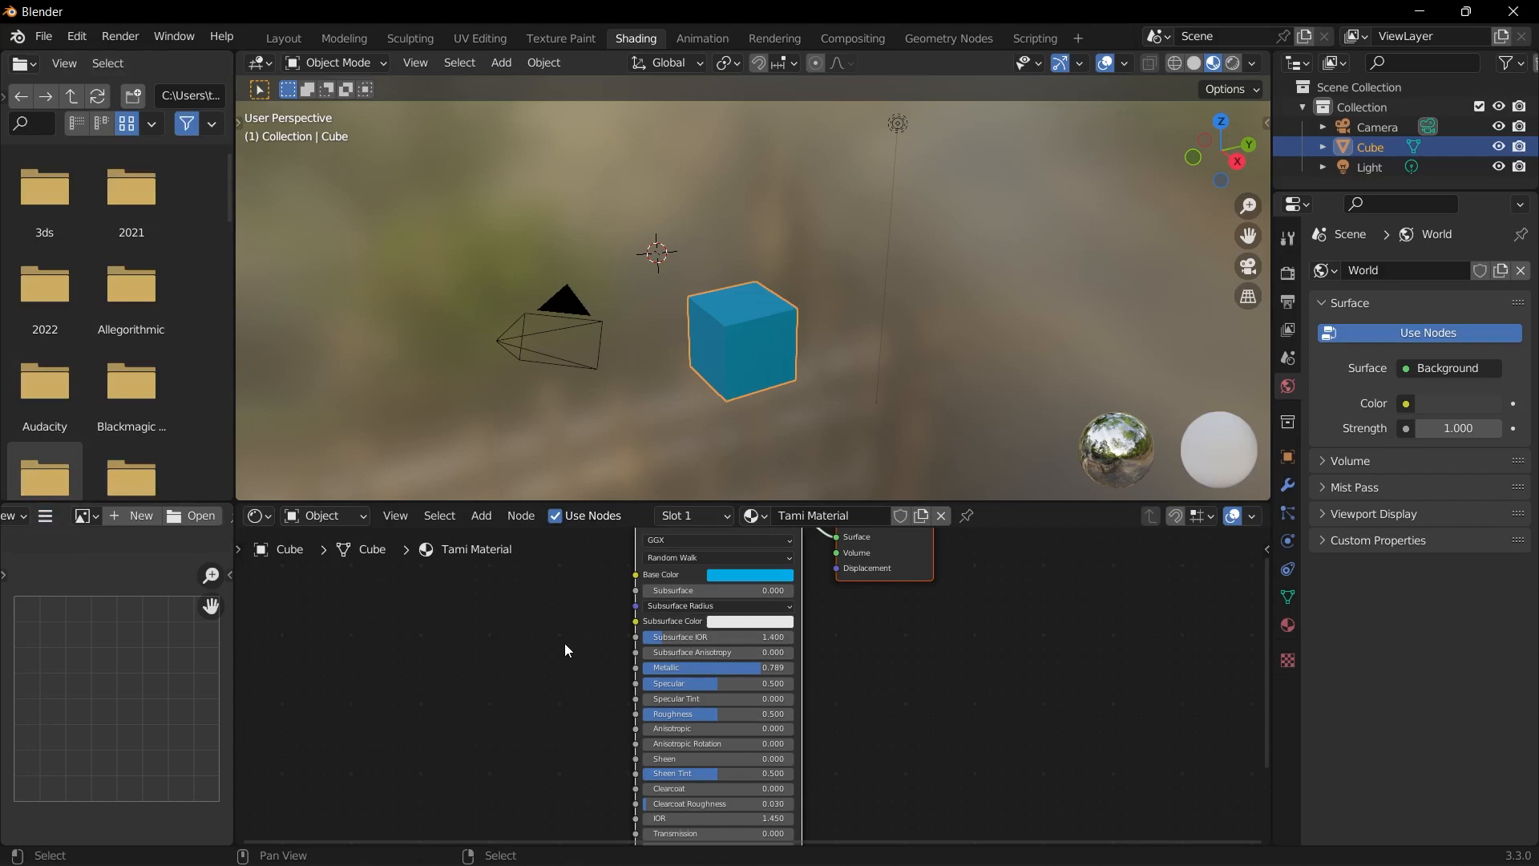
{"action": "scroll", "coordinate": [564, 642], "scroll_direction": "down", "scroll_amount": 2}
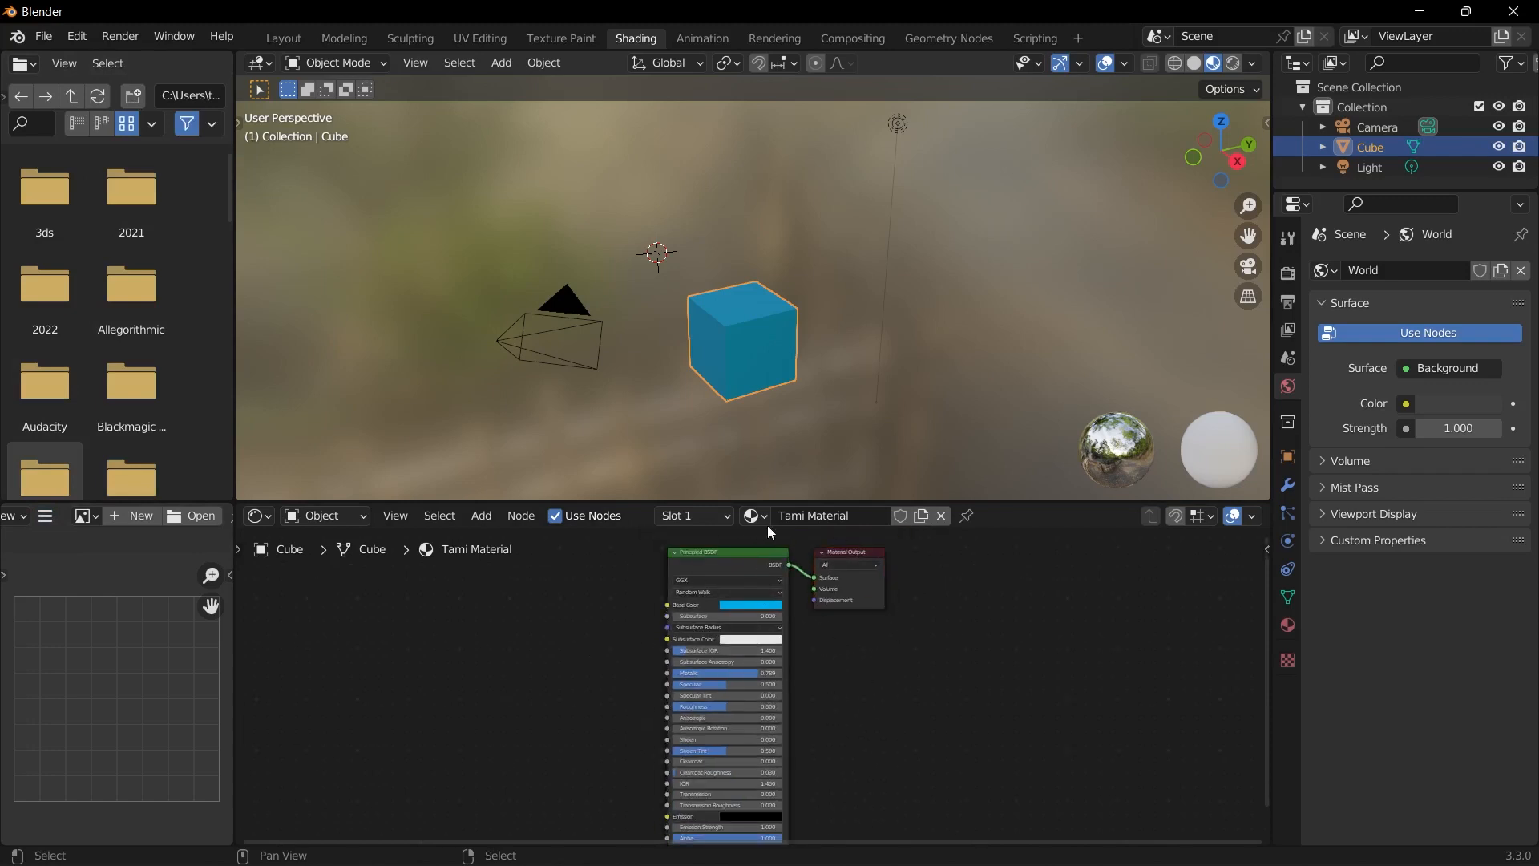
{"action": "scroll", "coordinate": [763, 757], "scroll_direction": "up", "scroll_amount": 2}
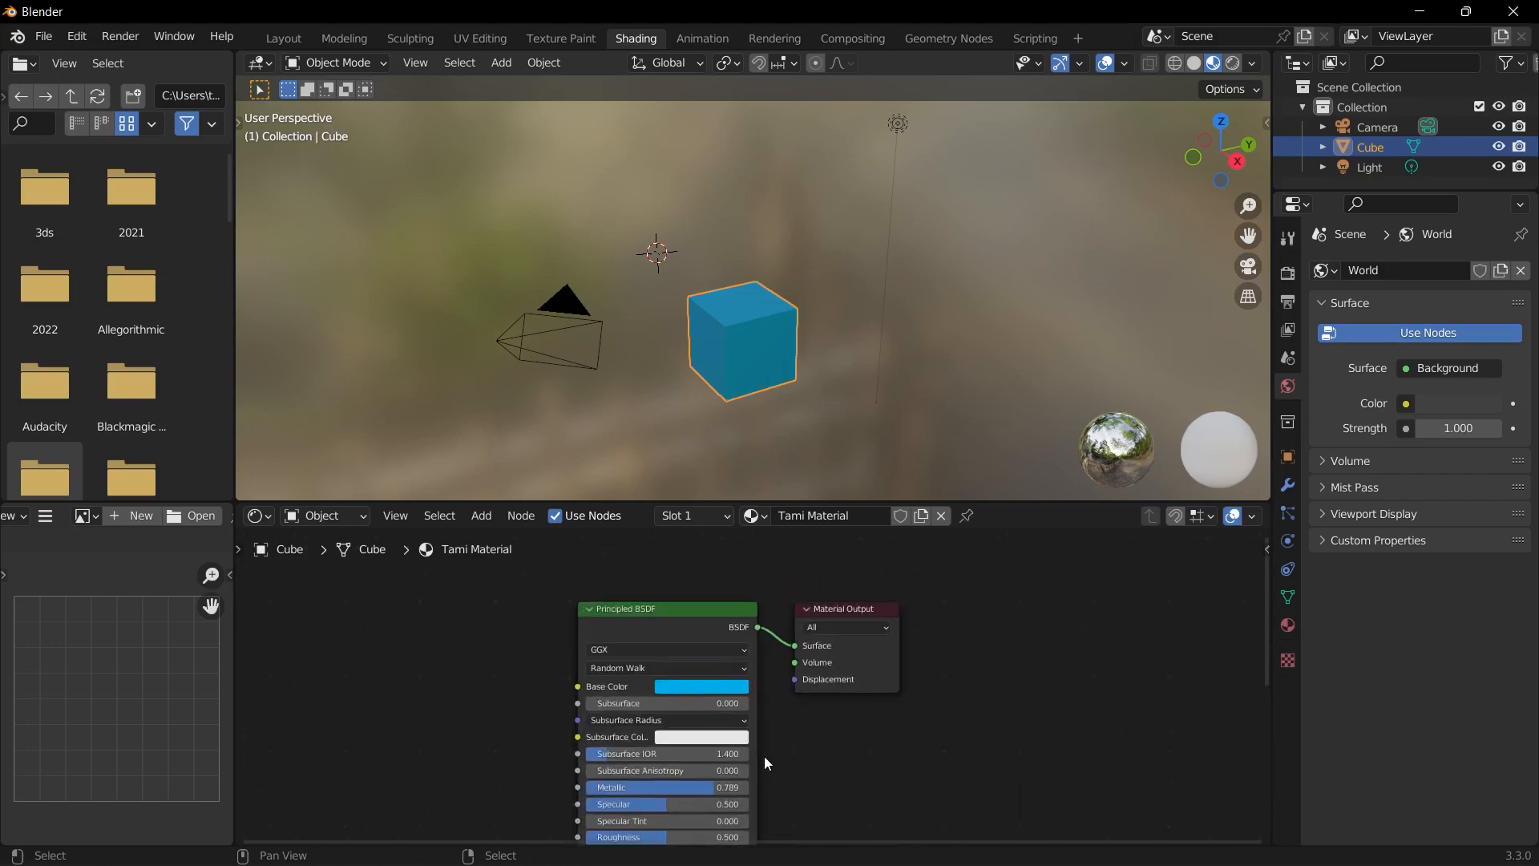
{"action": "middle_click_drag", "start_coordinate": [764, 757], "coordinate": [768, 737]}
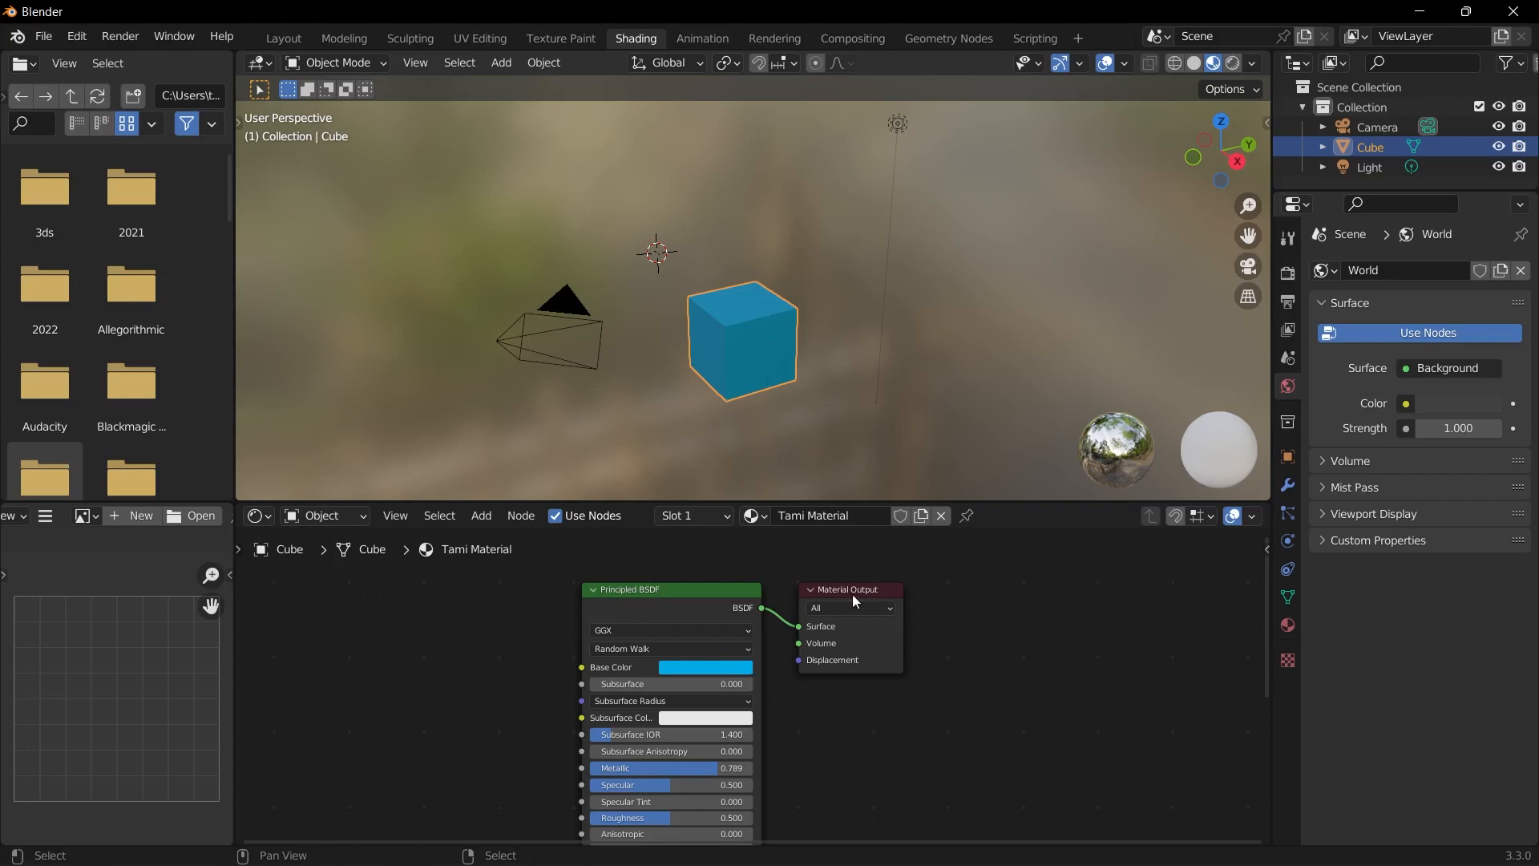
{"action": "scroll", "coordinate": [866, 648], "scroll_direction": "up", "scroll_amount": 1}
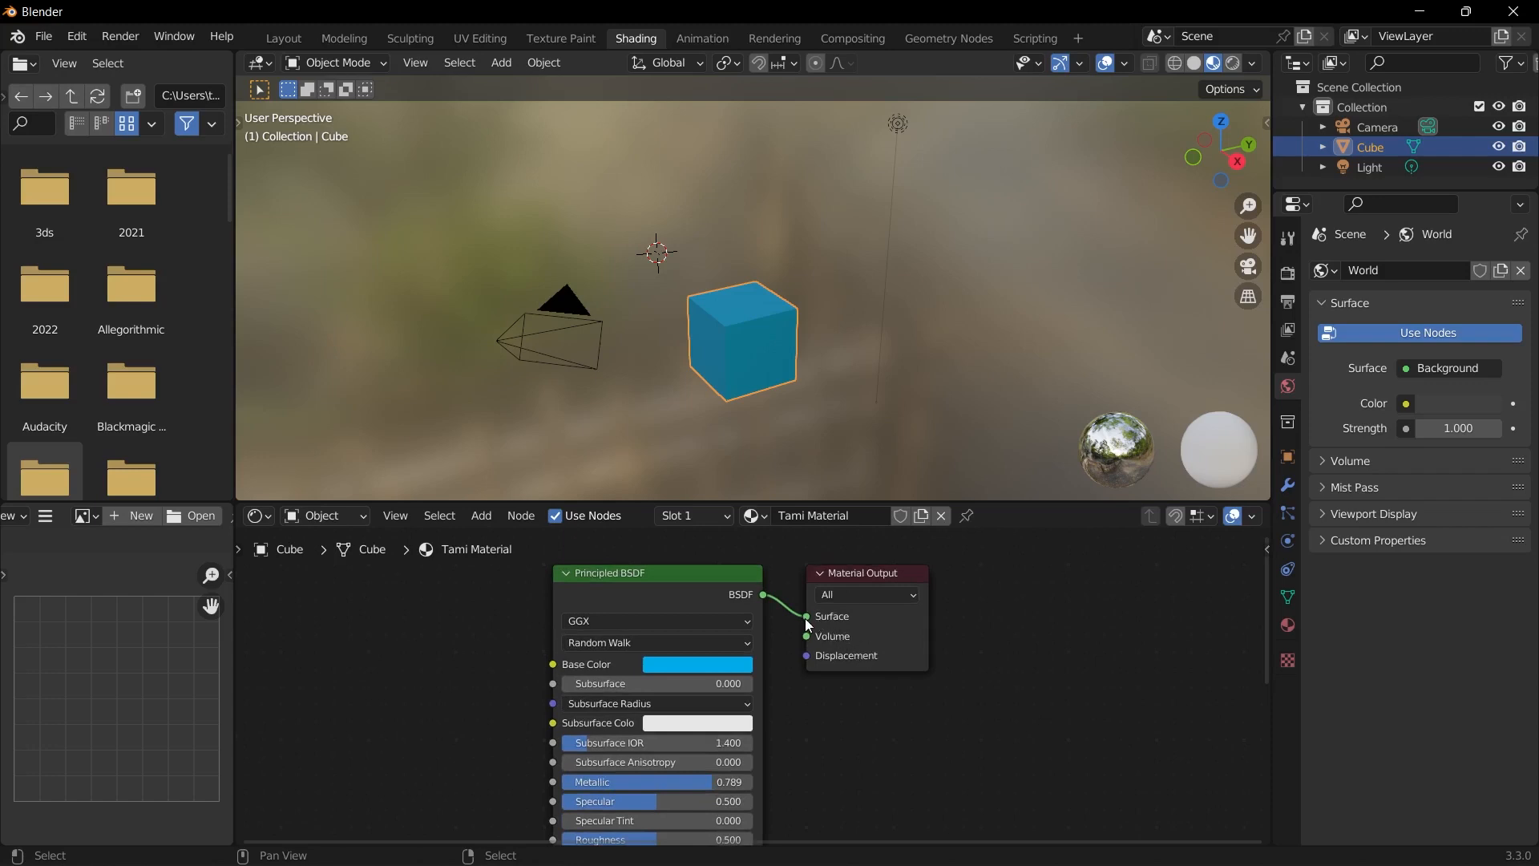
Step: Disconnect the Principled BSDF from the Material Output's Surface input and inspect the cube from another side
{"action": "left_click_drag", "start_coordinate": [805, 618], "coordinate": [791, 622]}
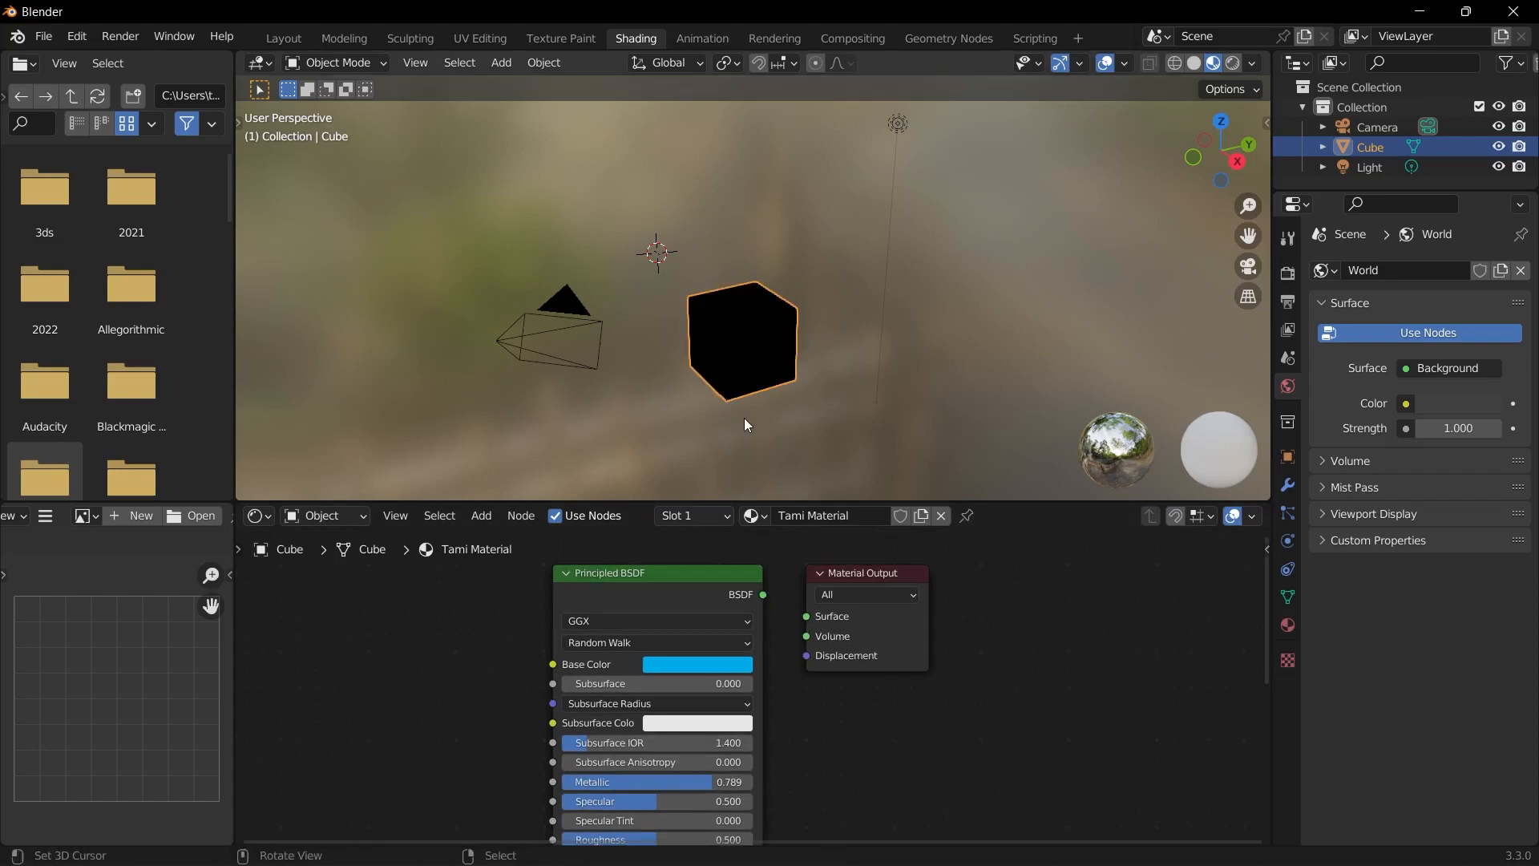
{"action": "middle_click_drag", "start_coordinate": [729, 416], "coordinate": [904, 380]}
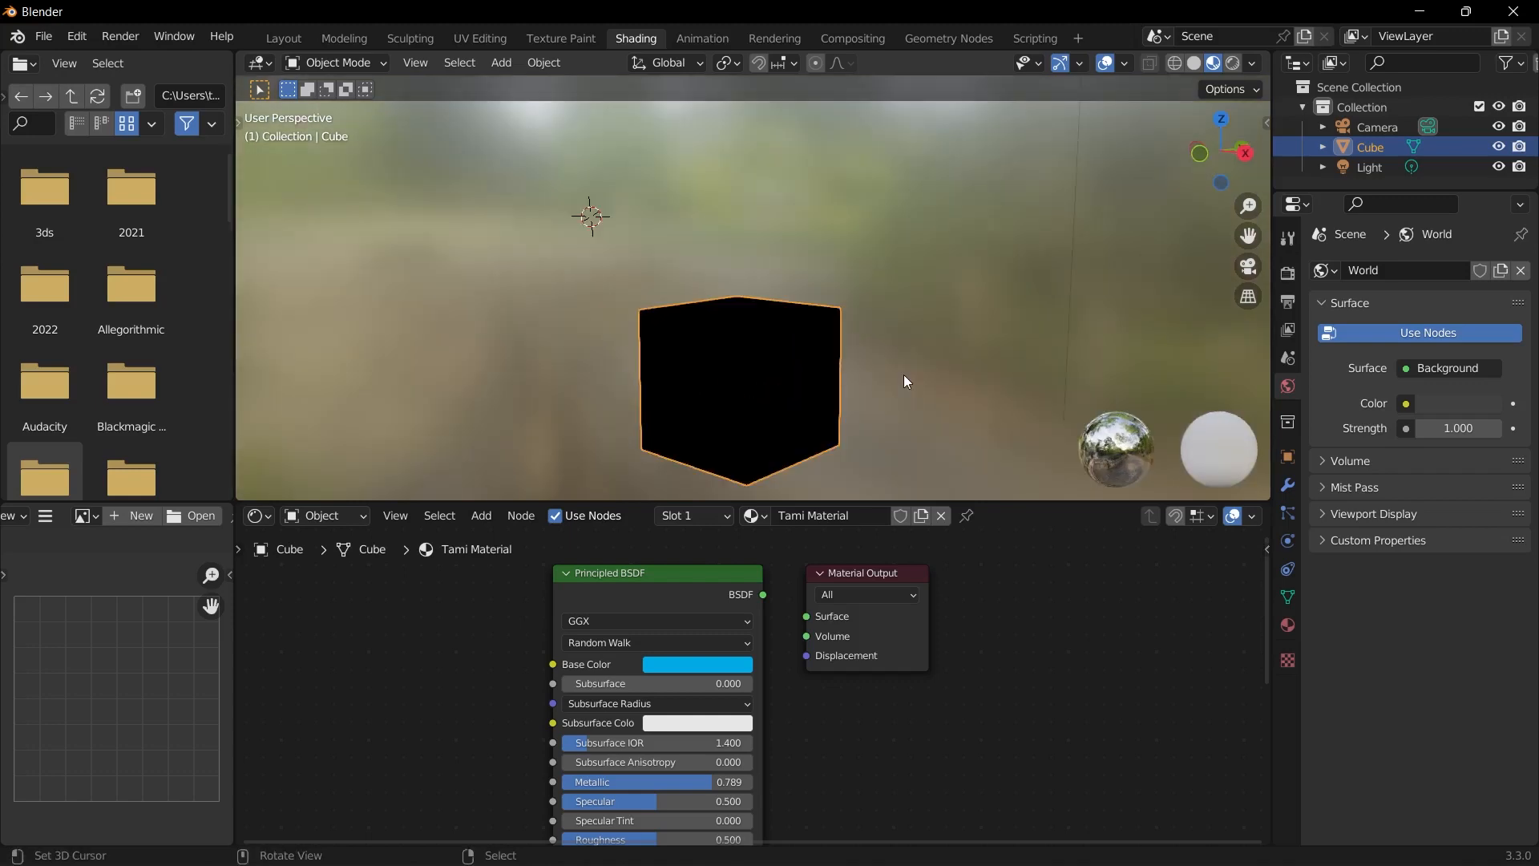
{"action": "scroll", "coordinate": [720, 636], "scroll_direction": "down", "scroll_amount": 2}
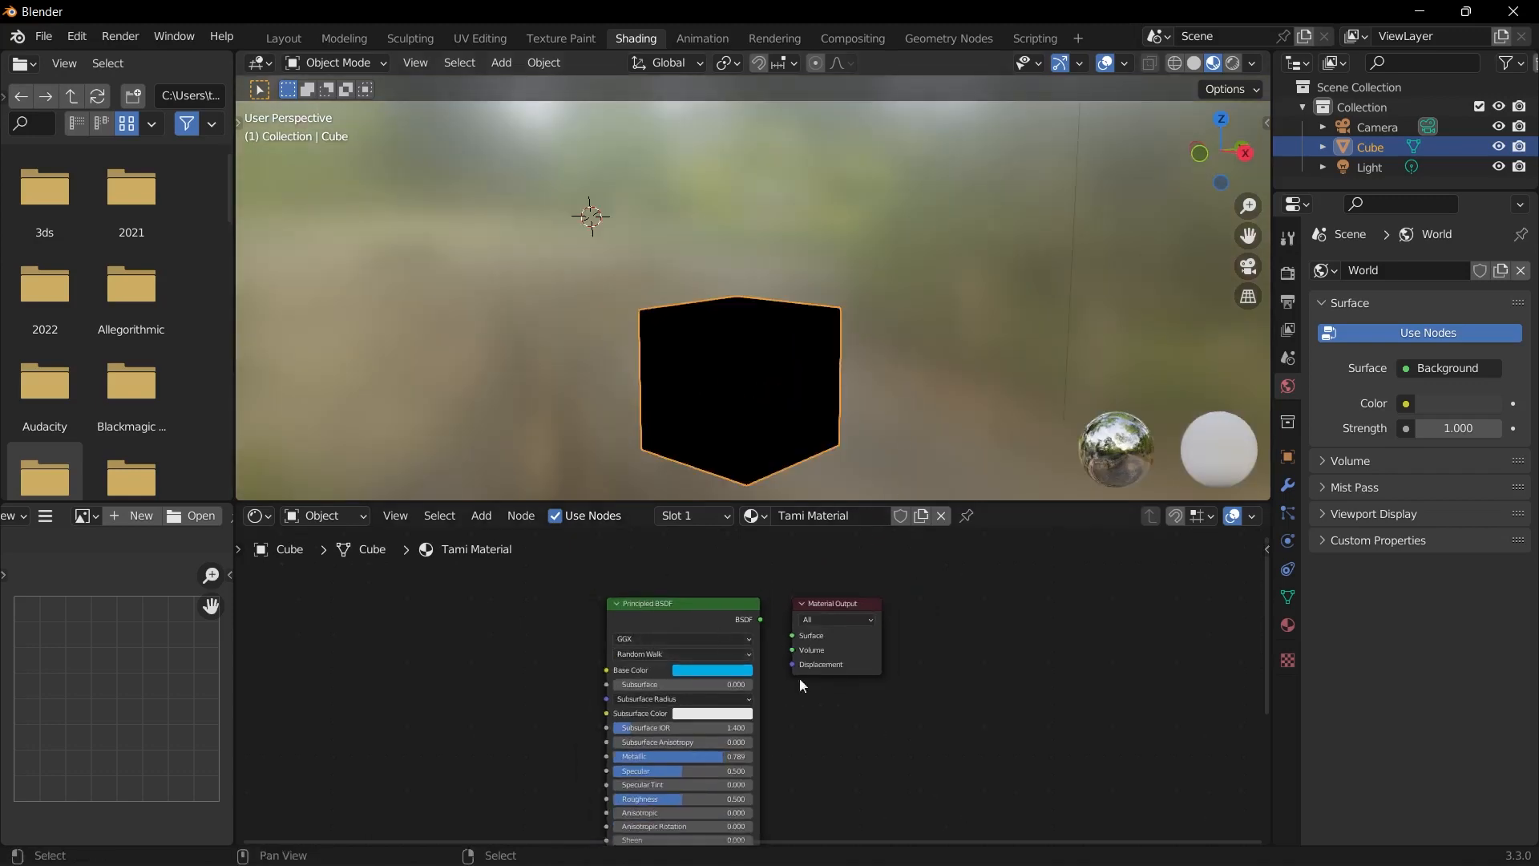
Step: Reconnect the Principled BSDF output to the Material Output's Surface input and review the Principled BSDF's settings
{"action": "scroll", "coordinate": [752, 676], "scroll_direction": "up", "scroll_amount": 2}
{"action": "left_click_drag", "start_coordinate": [763, 595], "coordinate": [808, 617]}
{"action": "key", "text": "Home"}
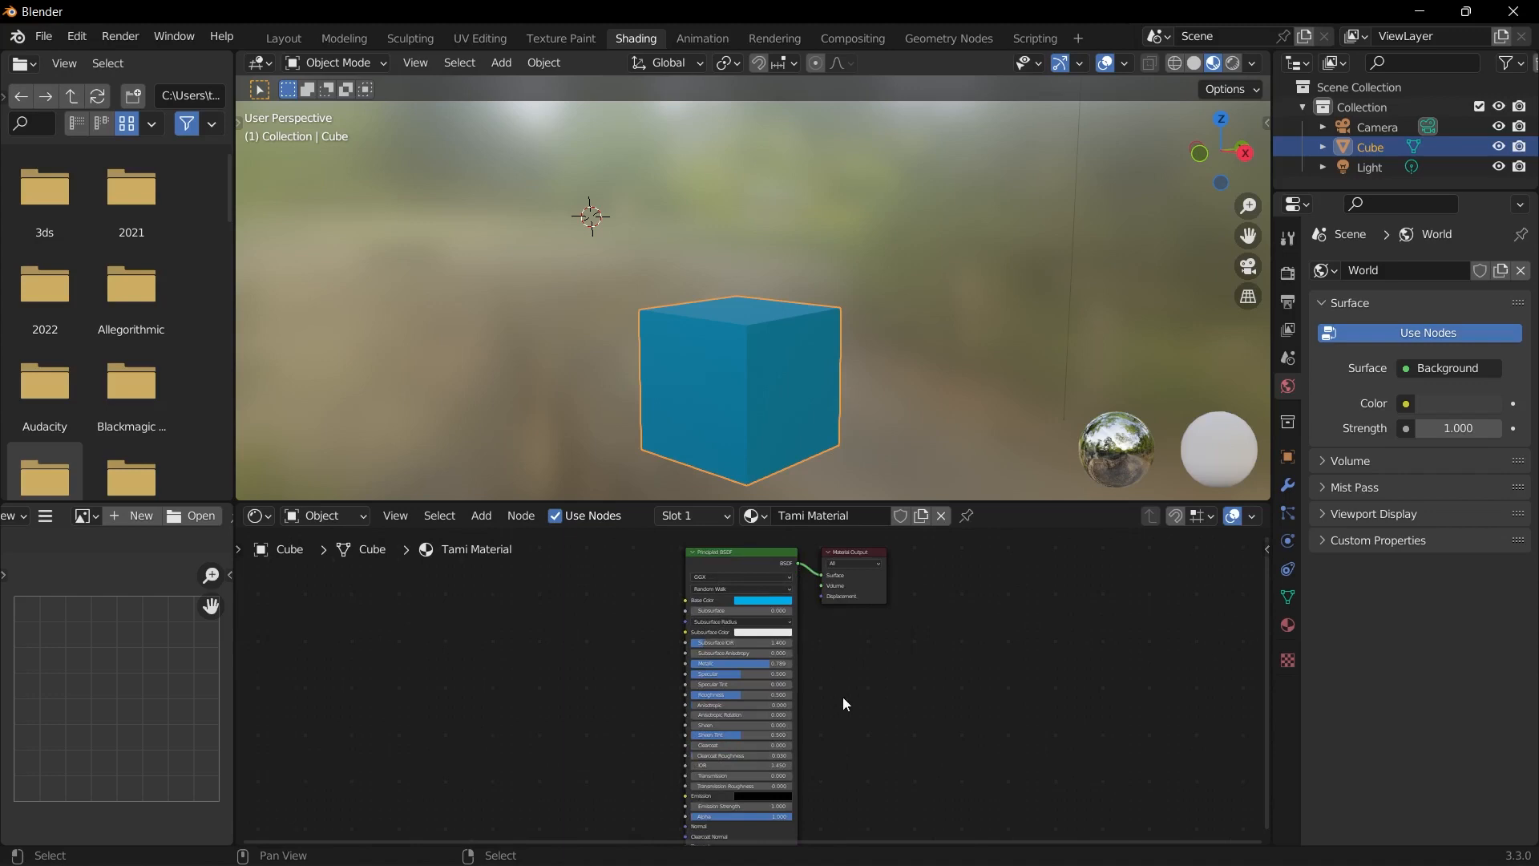
{"action": "scroll", "coordinate": [814, 740], "scroll_direction": "up", "scroll_amount": 3}
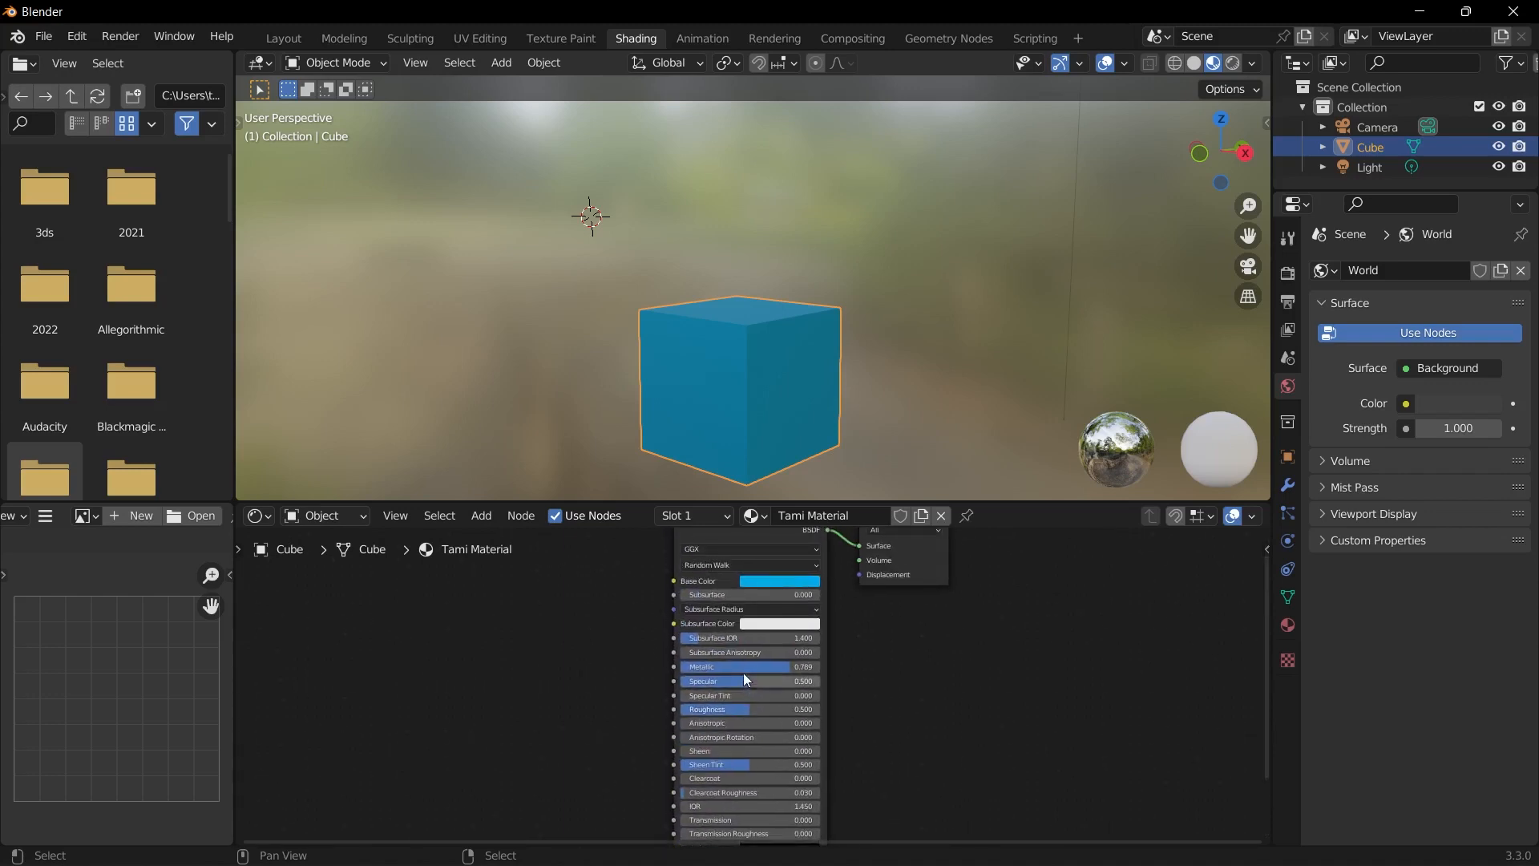
{"action": "scroll", "coordinate": [744, 674], "scroll_direction": "up", "scroll_amount": 2}
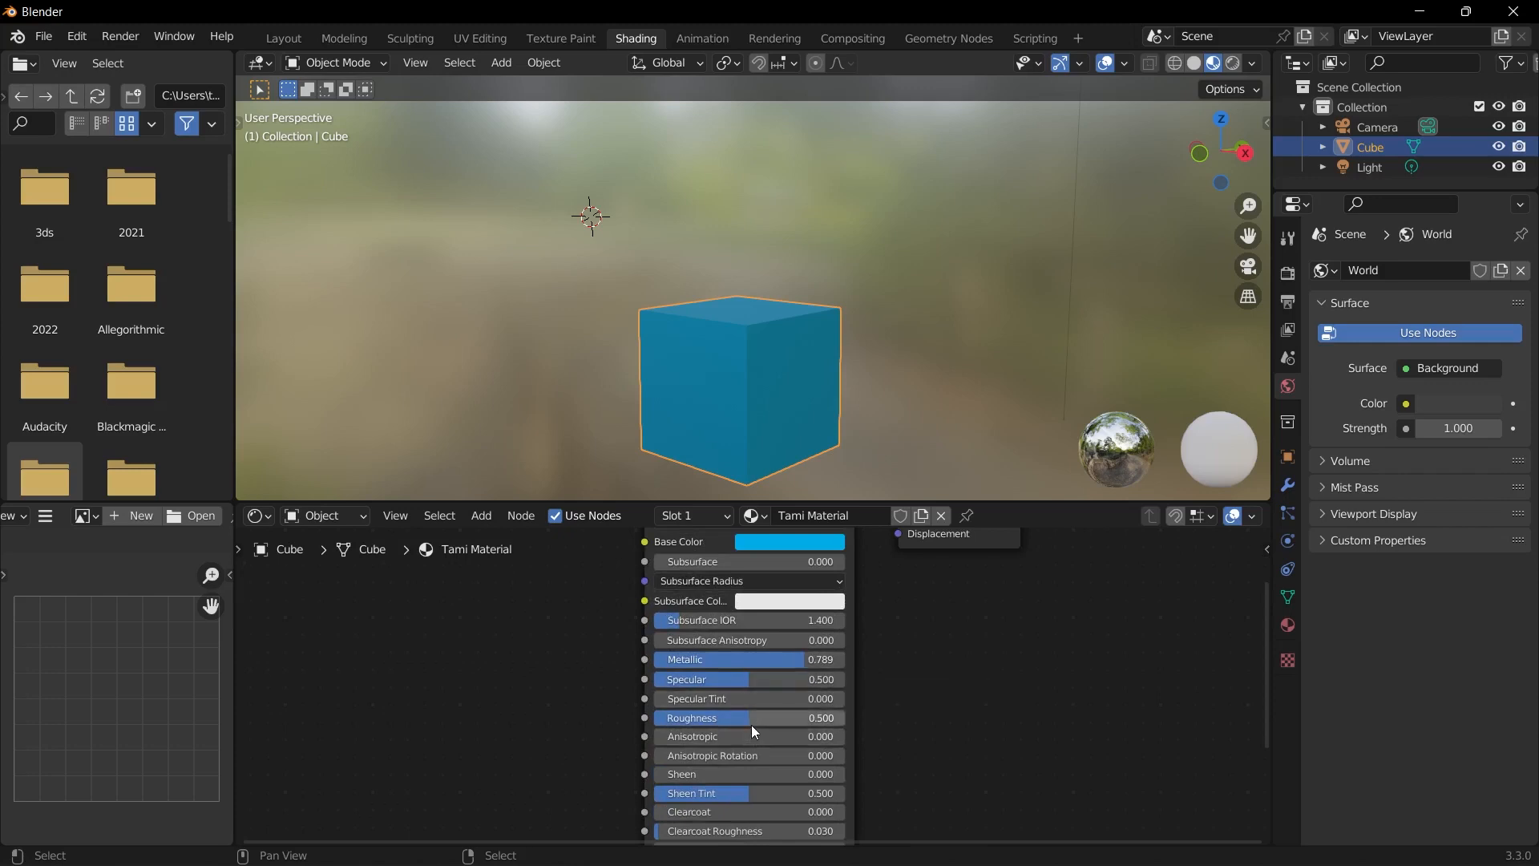
{"action": "middle_click_drag", "start_coordinate": [752, 725], "coordinate": [773, 591]}
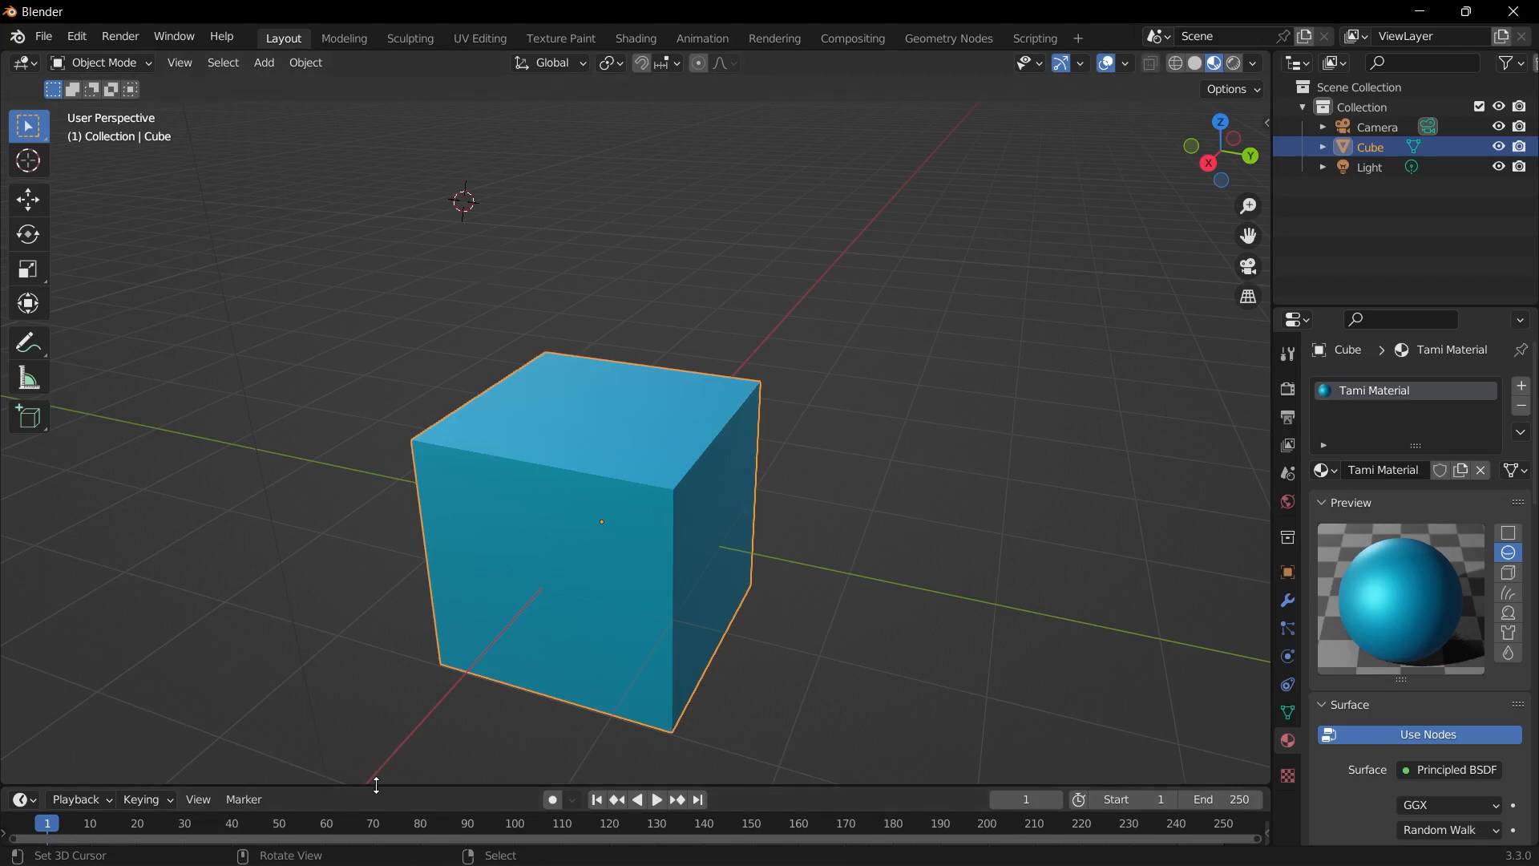
Step: In the Layout workspace, enlarge the timeline area below the viewport and change it to a Shader Editor showing Tami Material's nodes
{"action": "left_click_drag", "start_coordinate": [377, 783], "coordinate": [416, 520]}
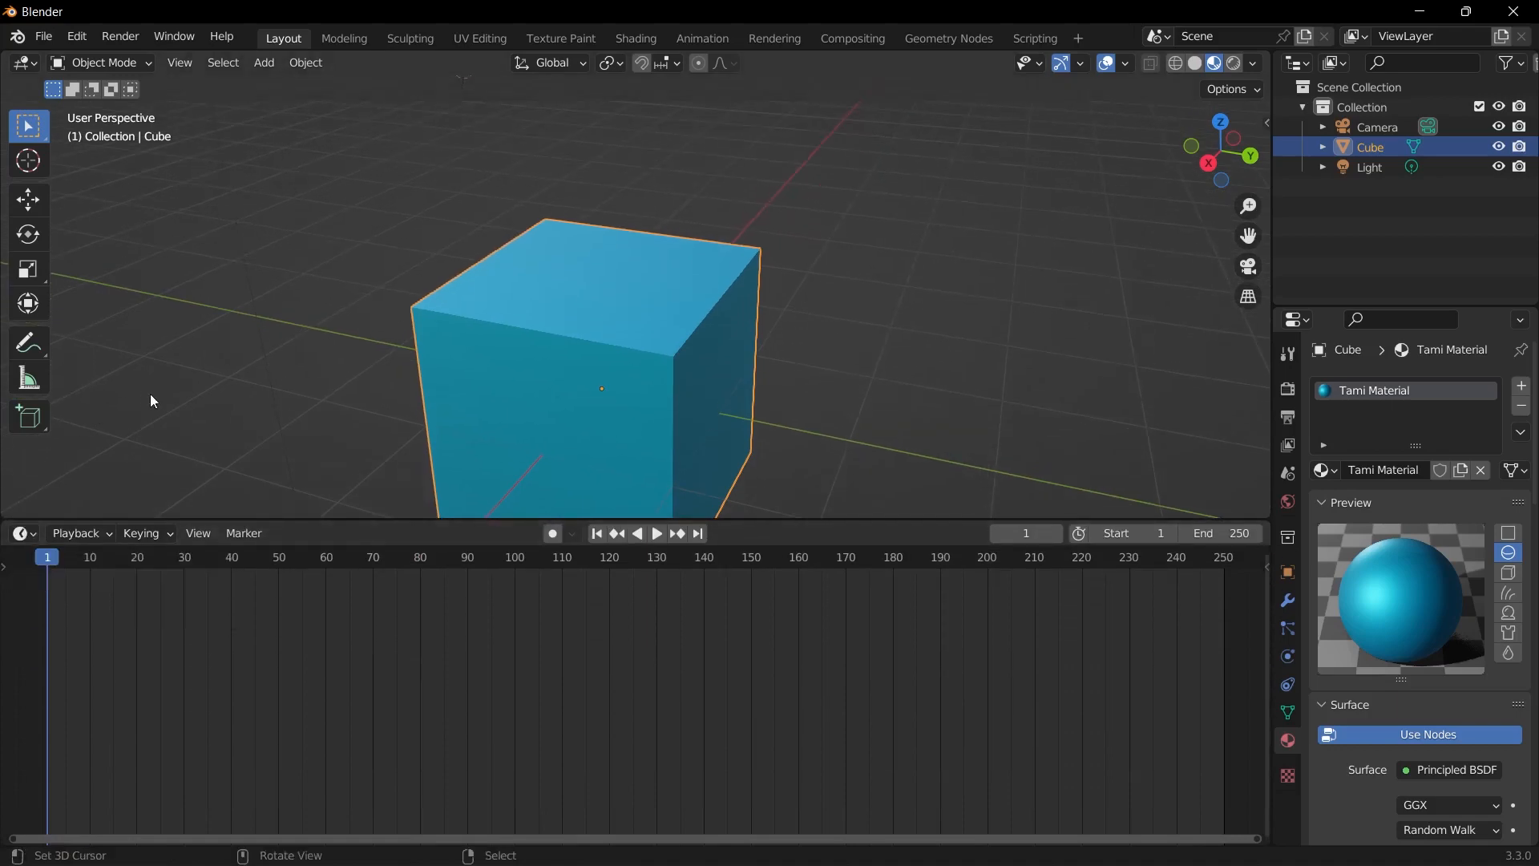
{"action": "left_click", "coordinate": [25, 534]}
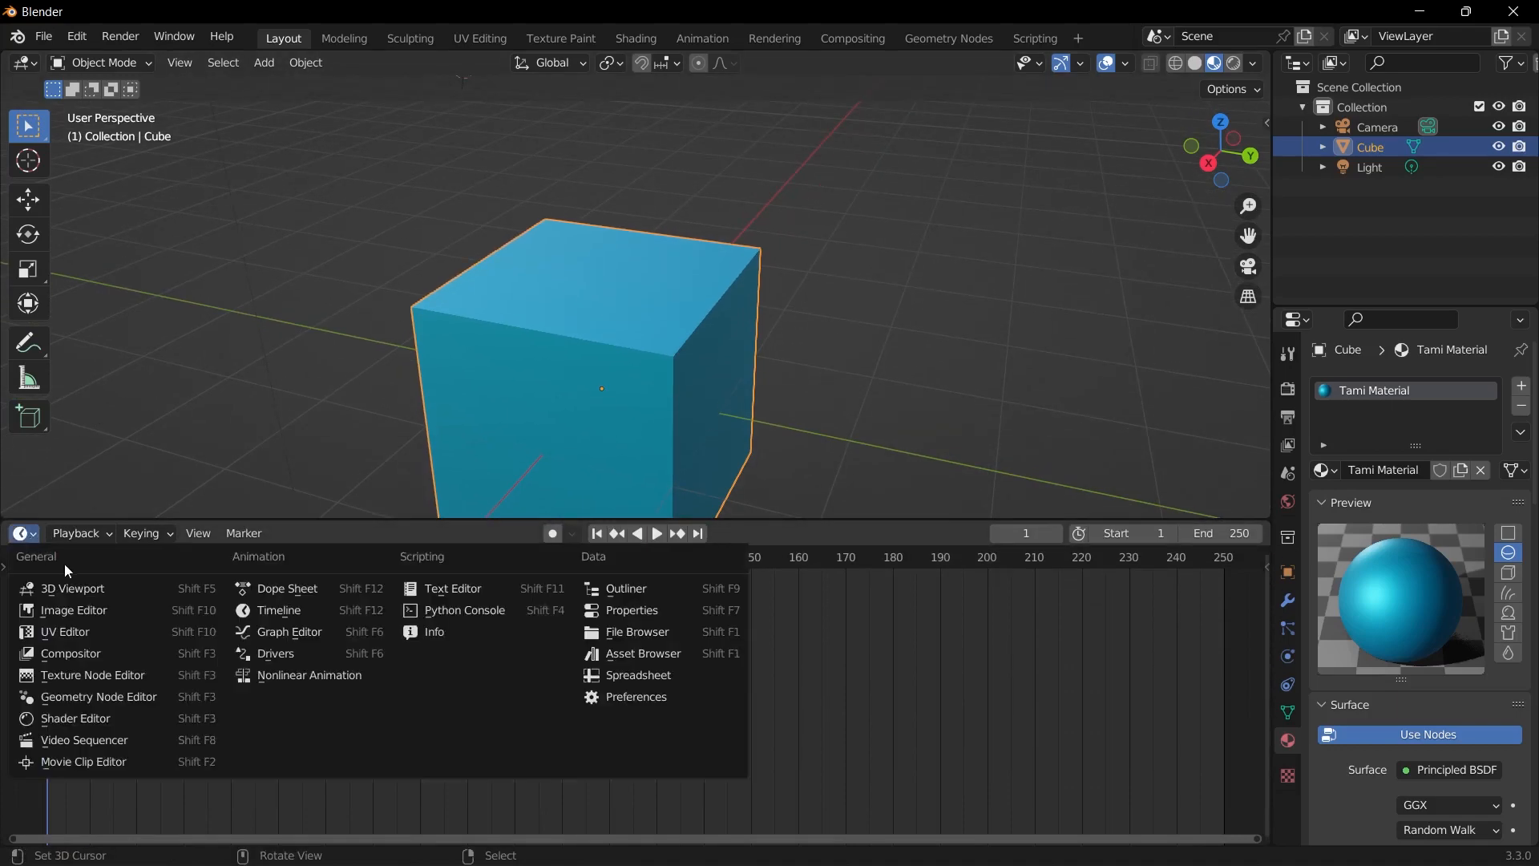
{"action": "left_click", "coordinate": [66, 716]}
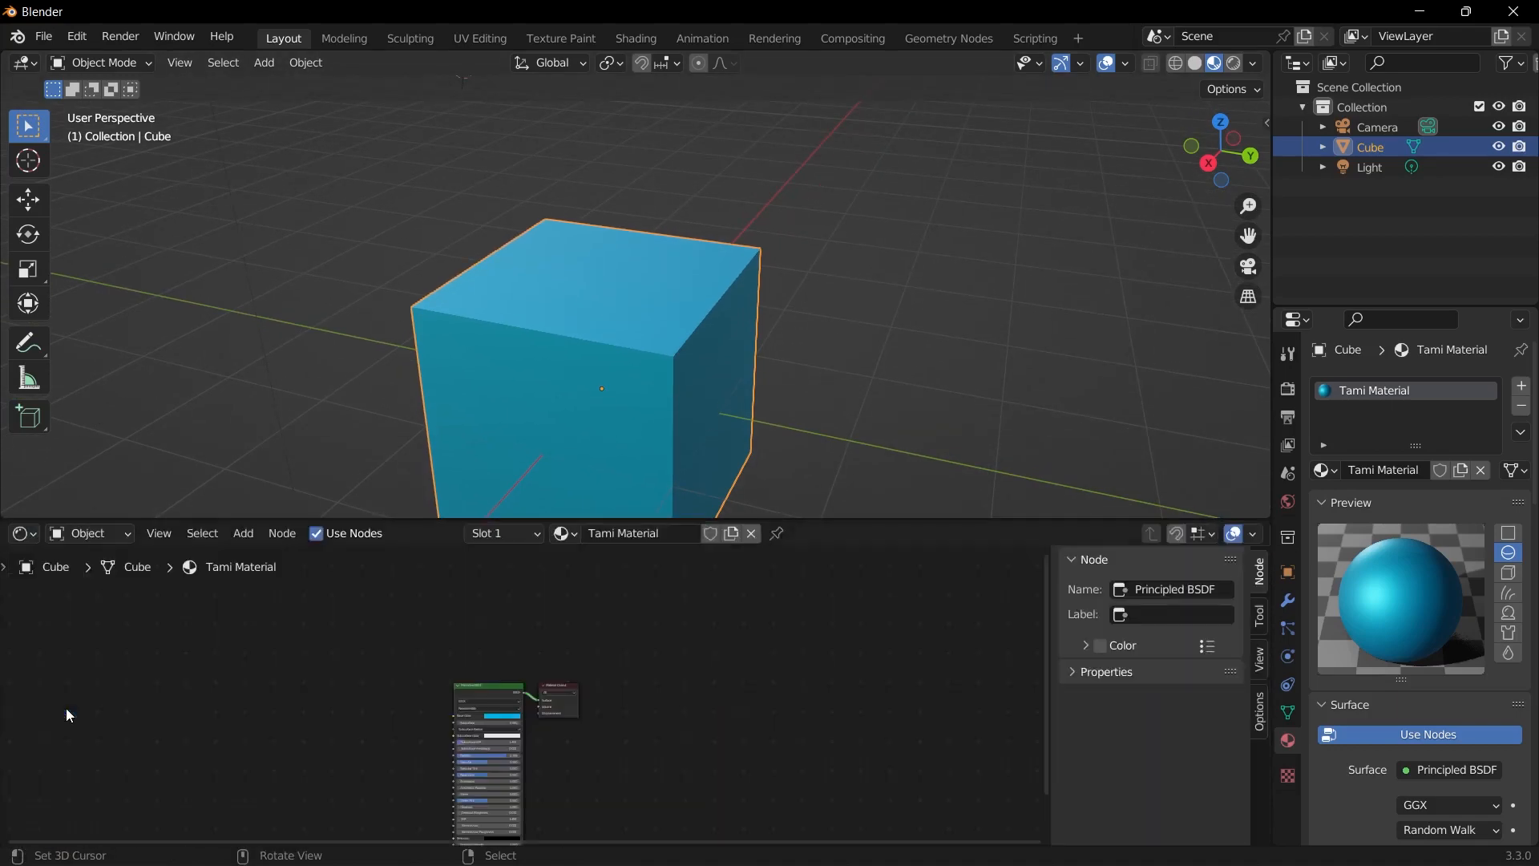
{"action": "scroll", "coordinate": [452, 699], "scroll_direction": "up", "scroll_amount": 4}
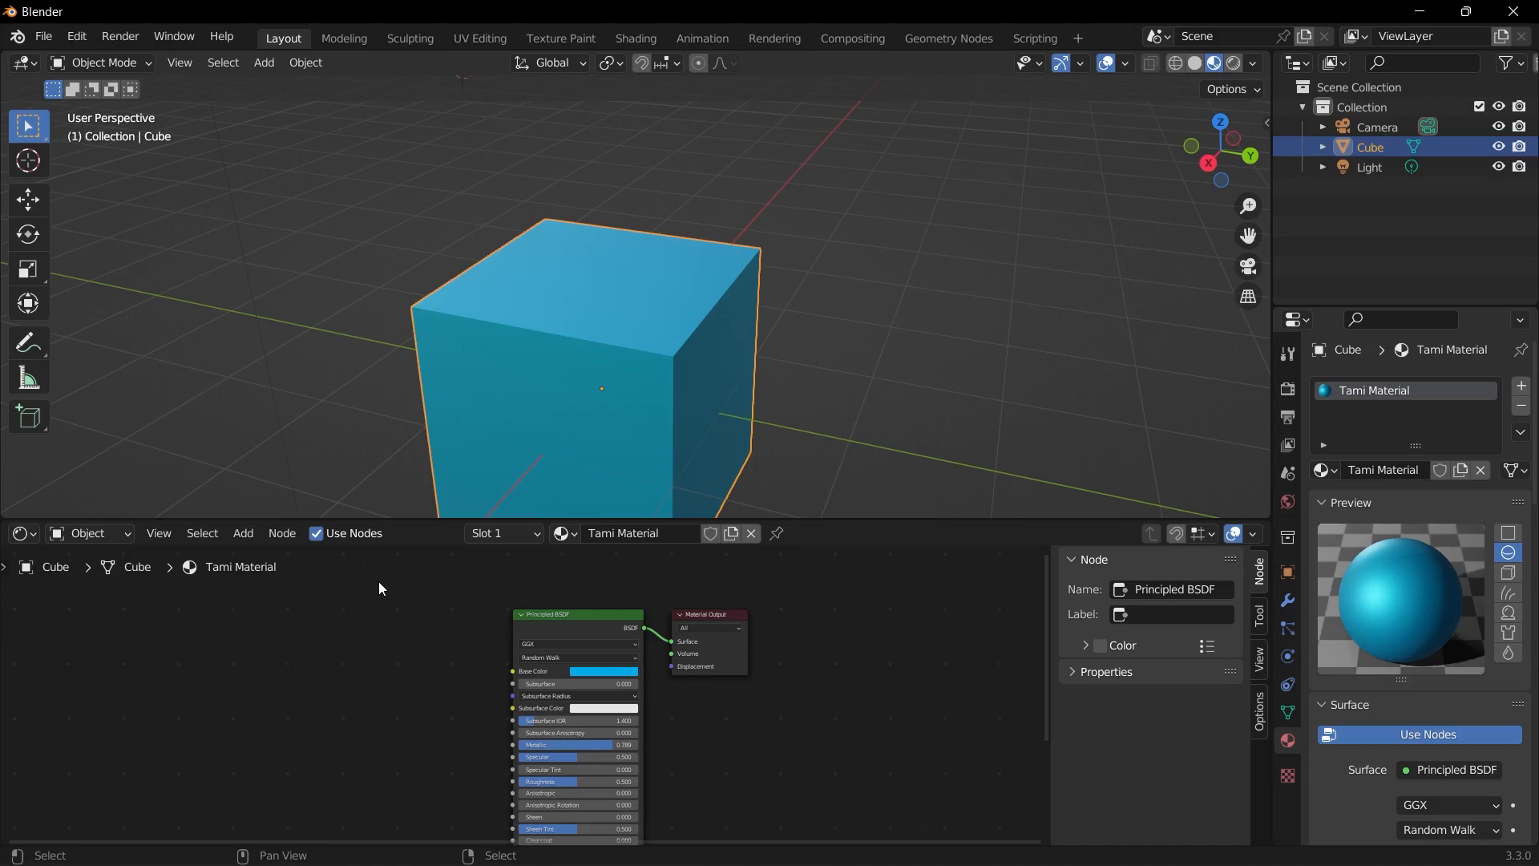
{"action": "scroll", "coordinate": [598, 377], "scroll_direction": "down", "scroll_amount": 3}
{"action": "middle_click_drag", "start_coordinate": [598, 376], "coordinate": [521, 319]}
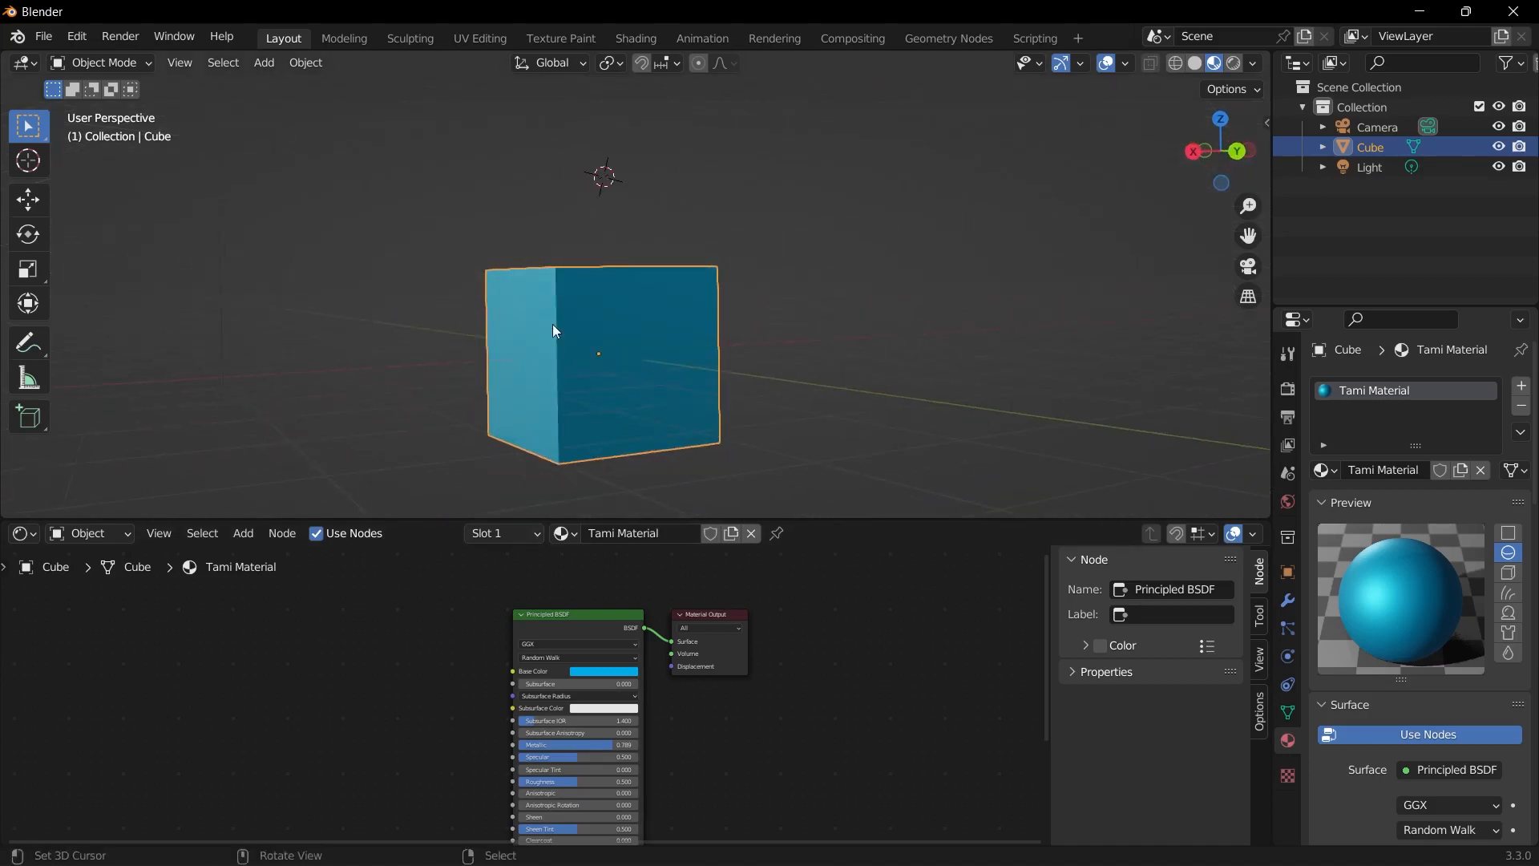
{"action": "middle_click_drag", "start_coordinate": [522, 688], "coordinate": [525, 660]}
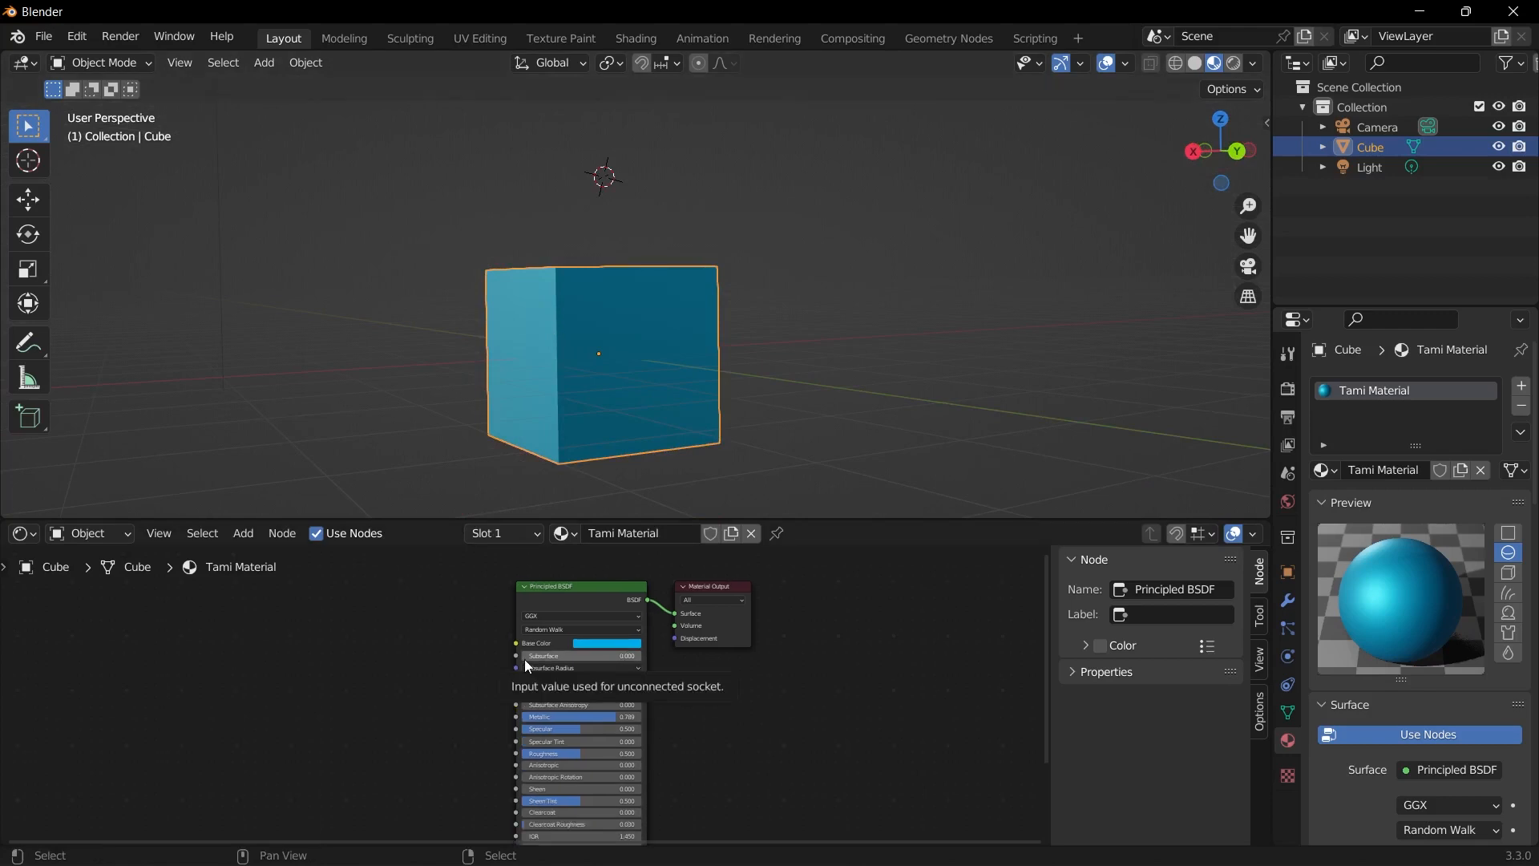